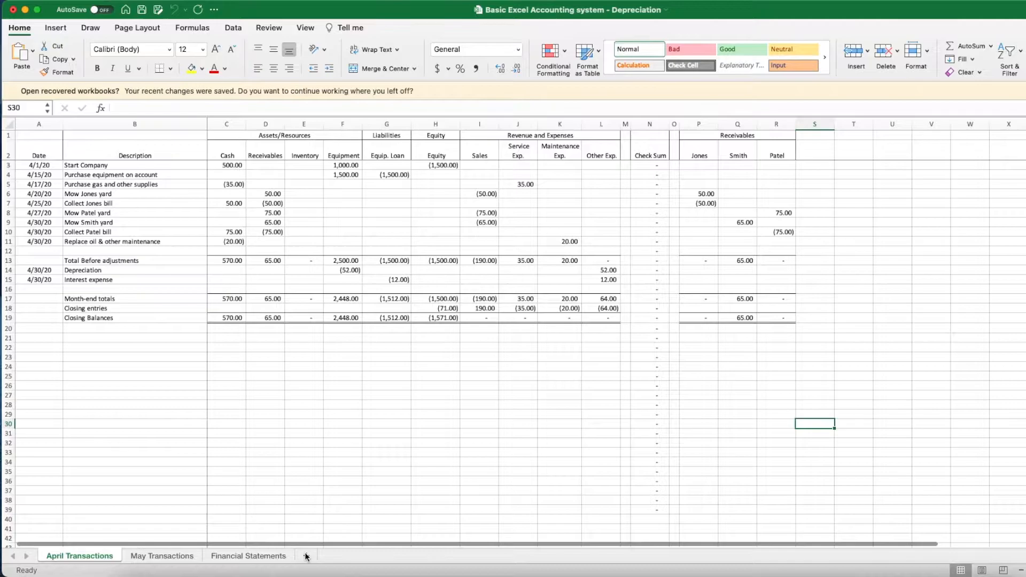
- Add a new worksheet named Equipment and enter the heading Date in A1
click(306, 556)
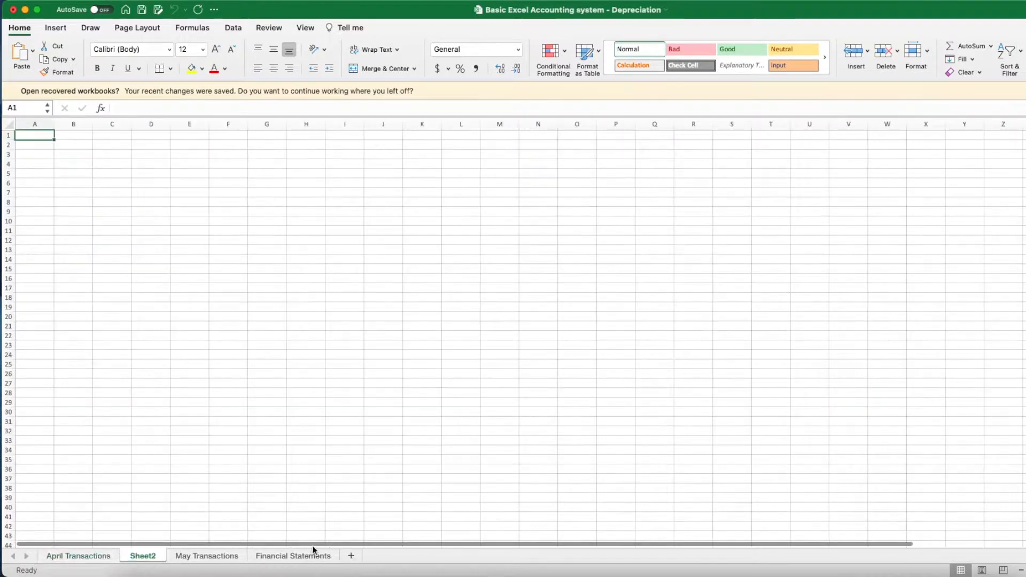
double_click(145, 556)
text(Equipment)
key(Return)
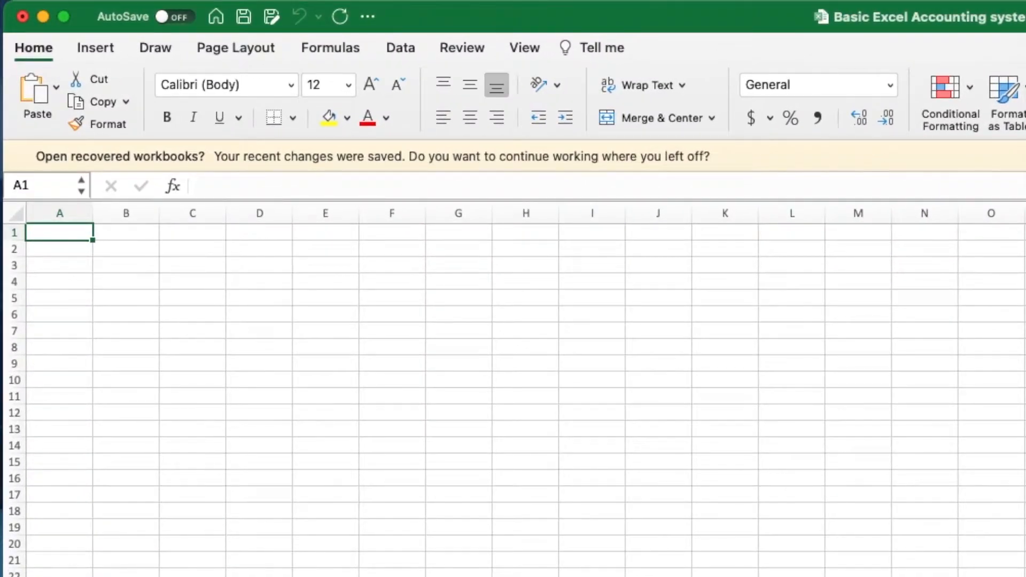
text(Date)
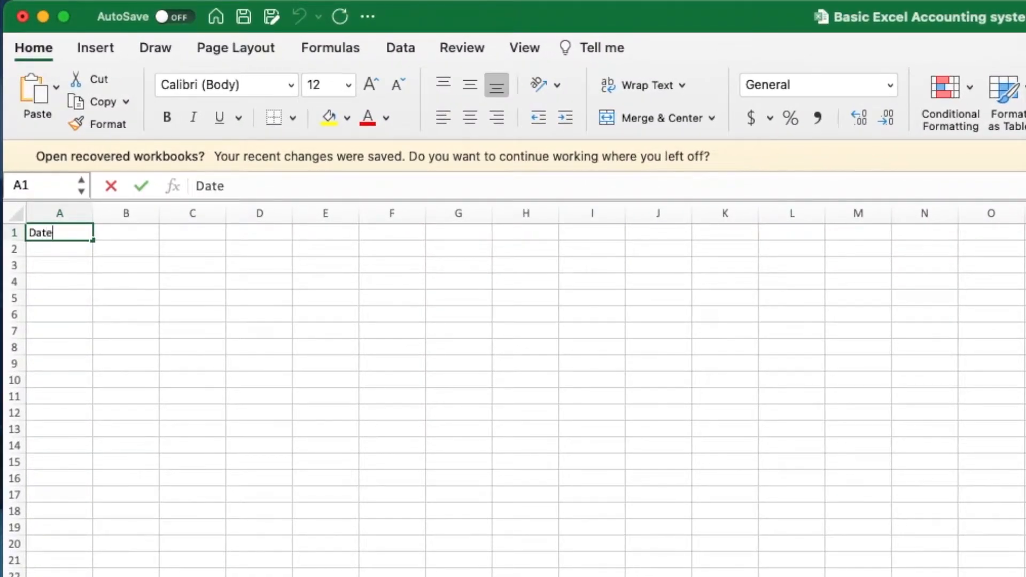
key(Tab)
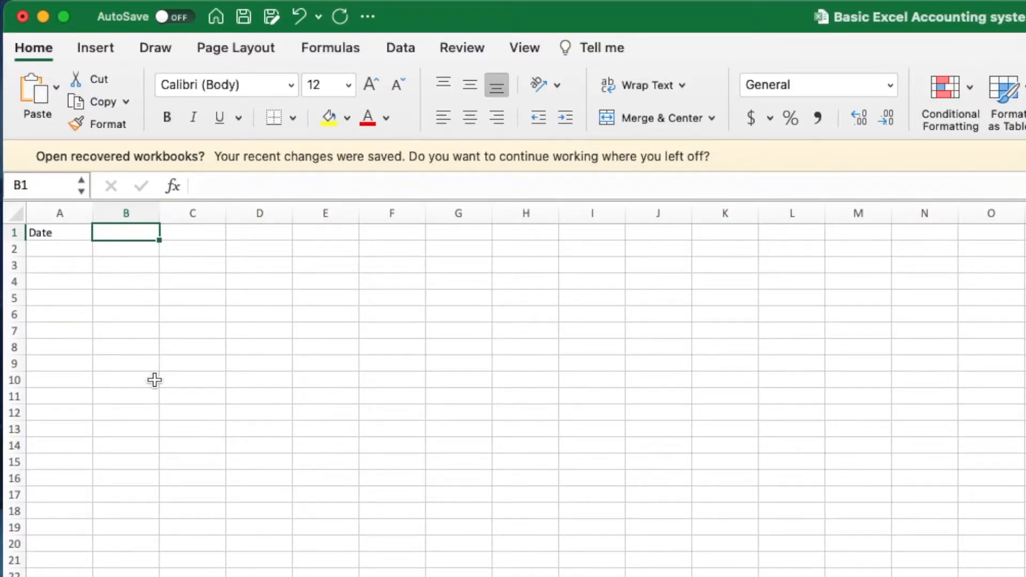
- Enter the first two month-end dates, 4/30/2020 in A3 and 5/31/20 in A4
click(53, 266)
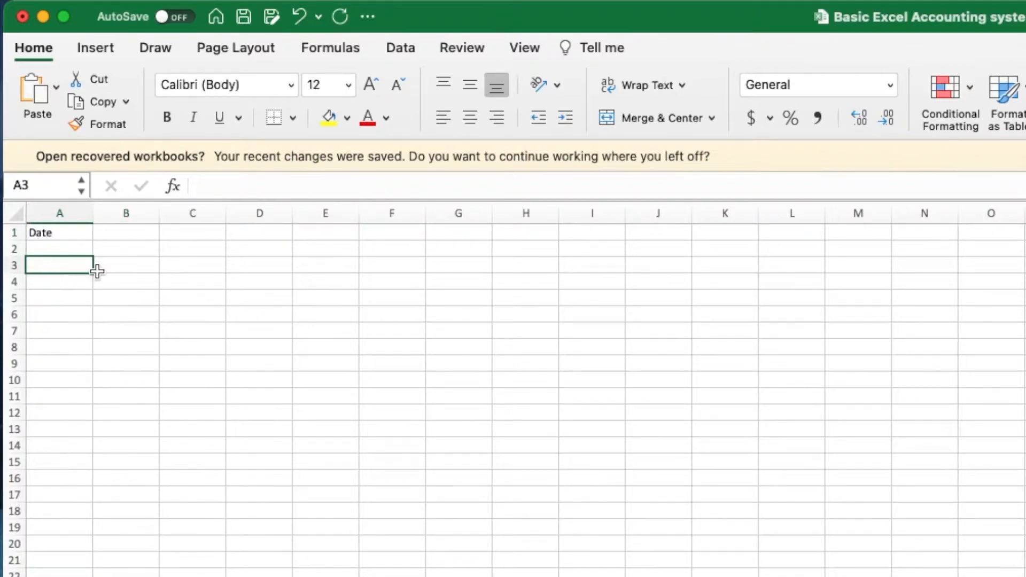
text(4/30/2020)
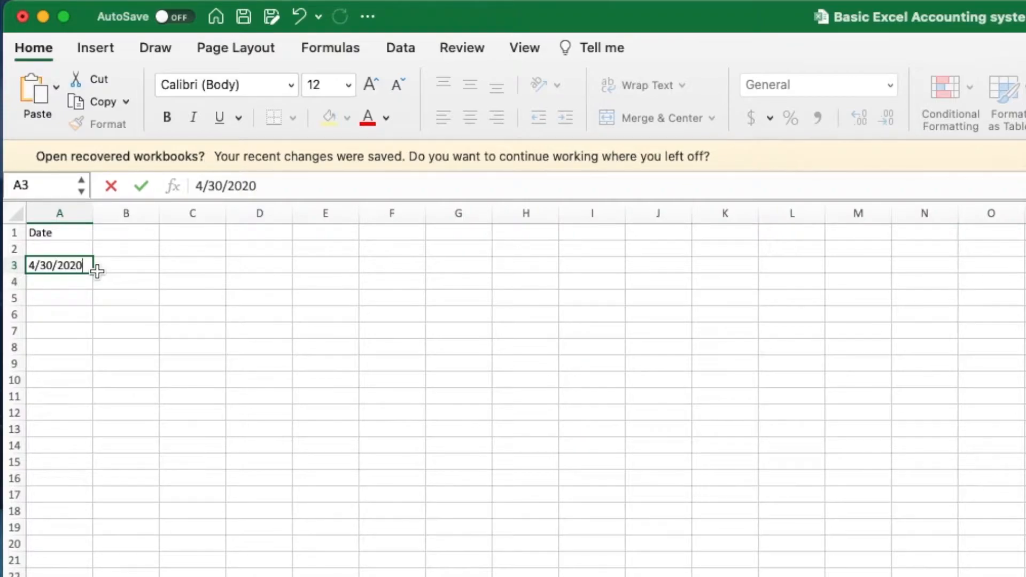
key(Return)
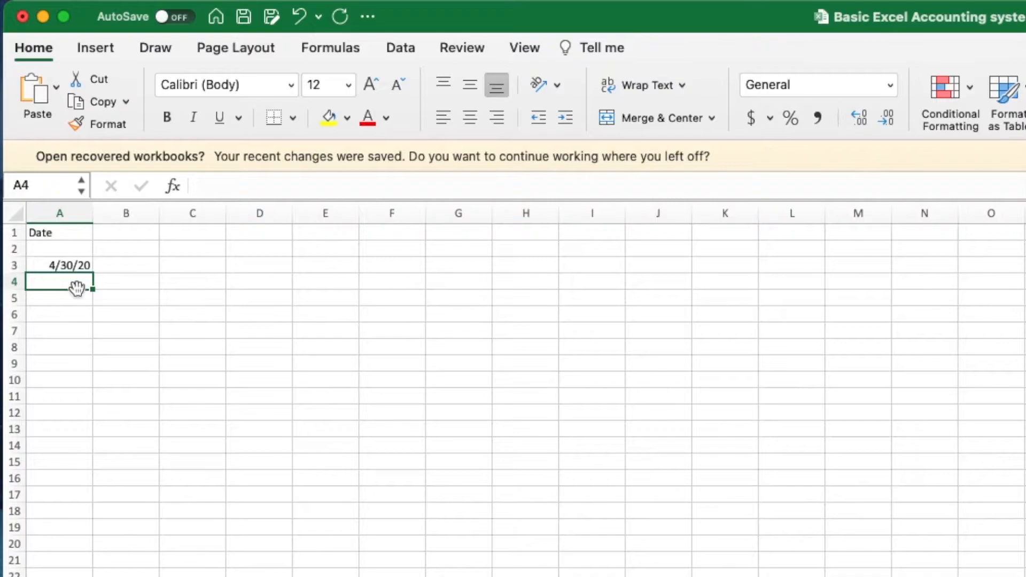
text(5/)
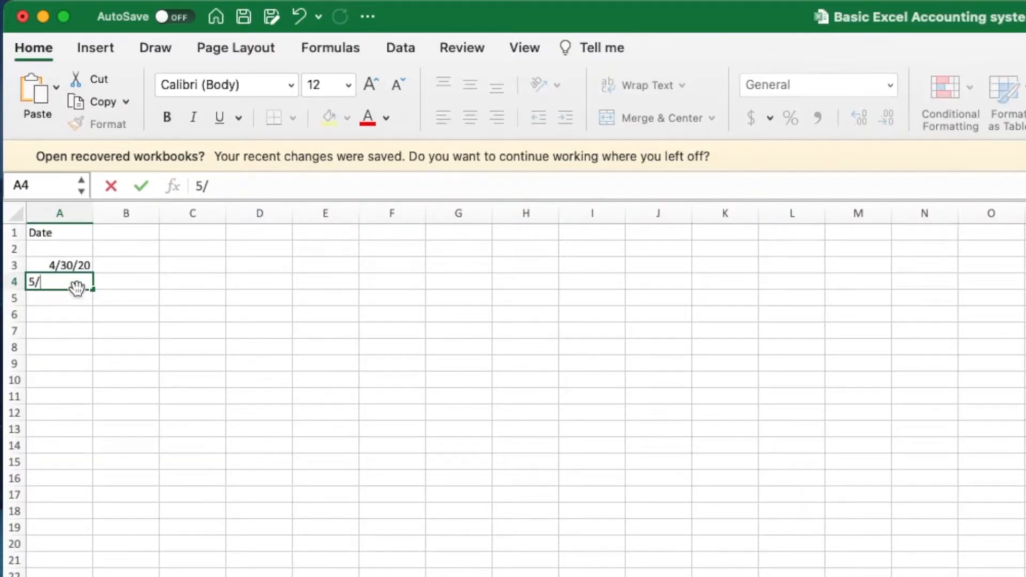
text(31/20)
key(Return)
- Extend the month-end date series down column A into 2023
drag(78, 264, 92, 576)
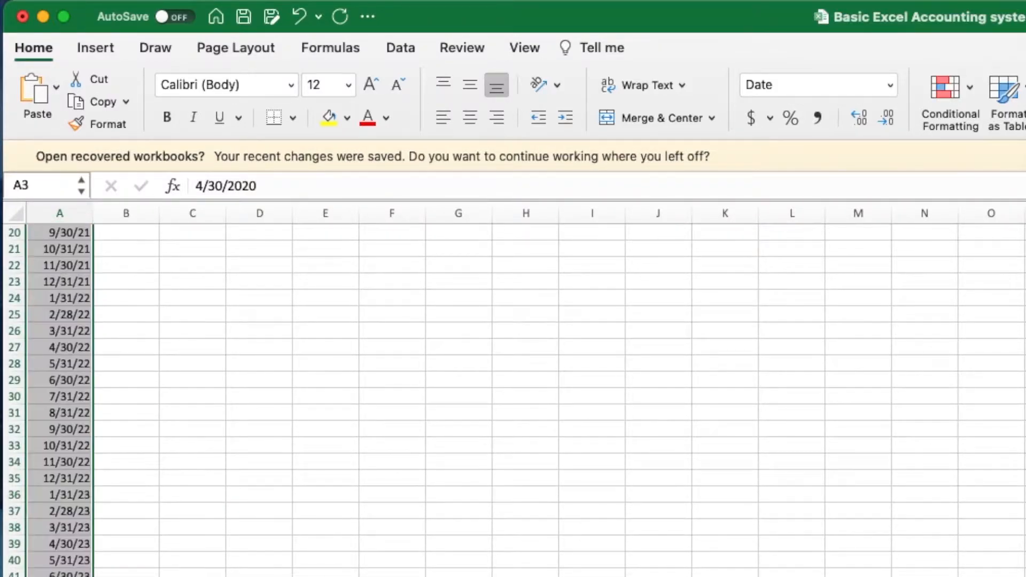
scroll(513, 400, down, 2)
scroll(197, 420, up, 10)
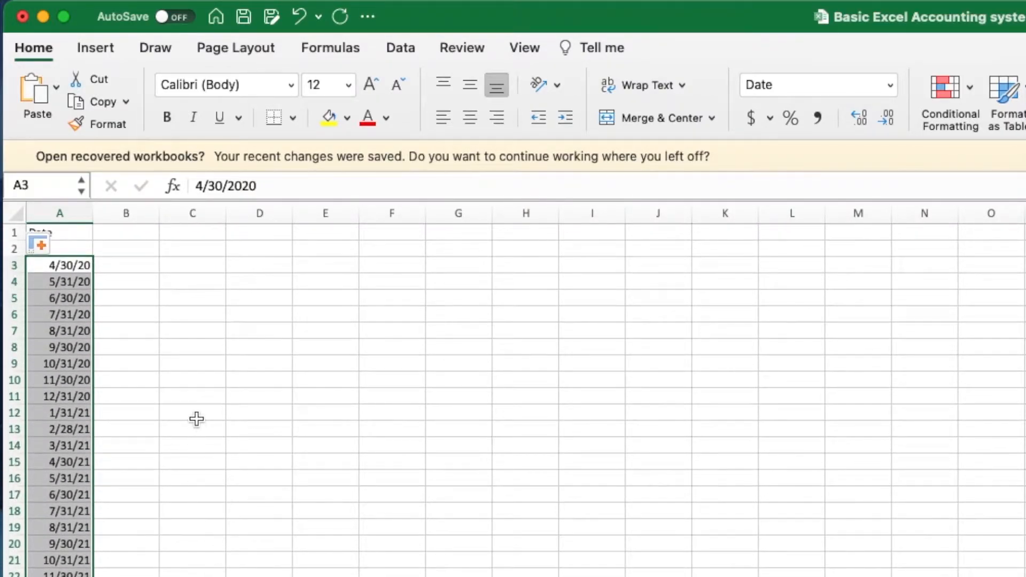
click(197, 420)
click(139, 251)
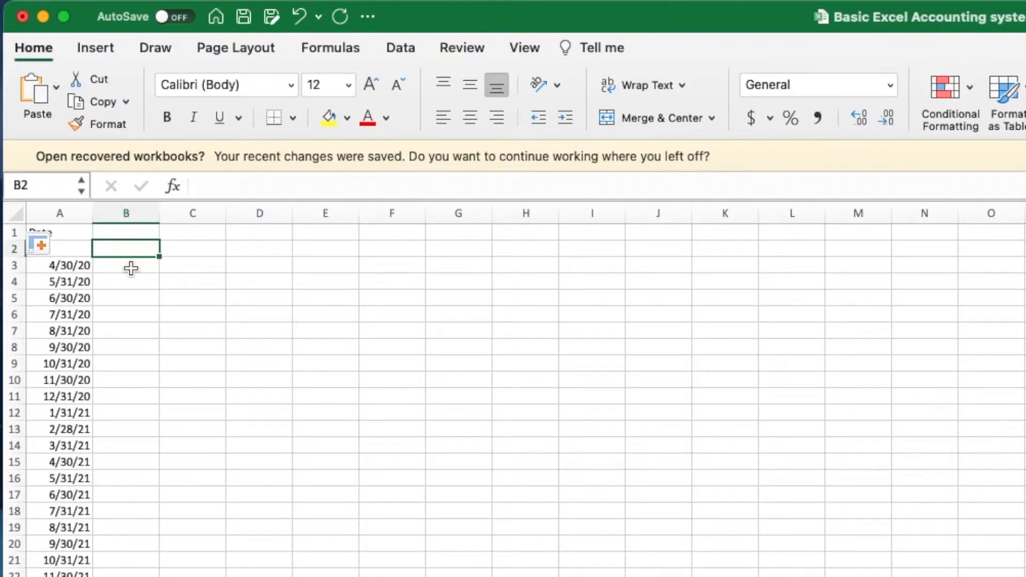
- Enter the Startup Equipment heading in B1 and centre and wrap the header row
click(142, 234)
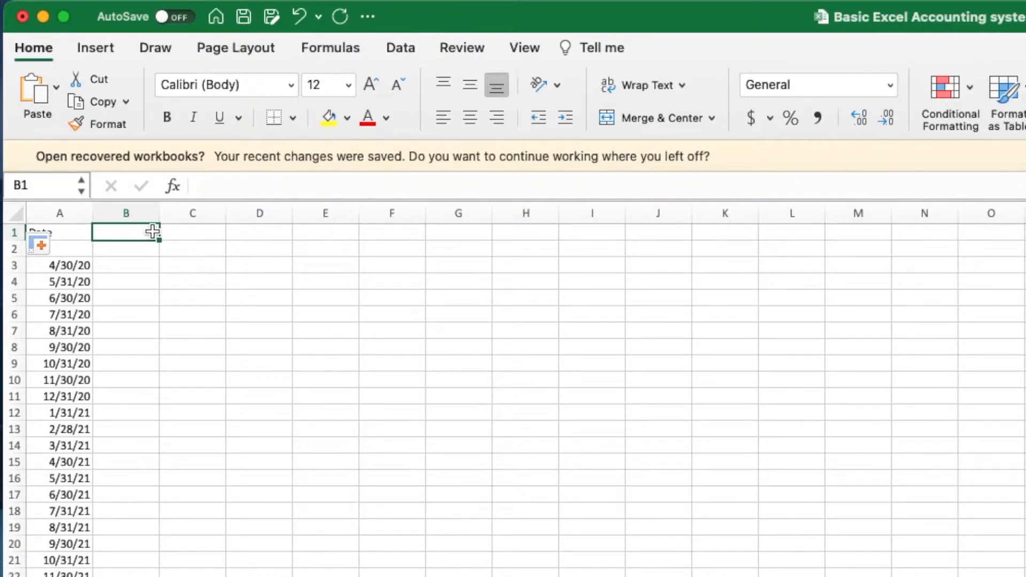
text(Sta)
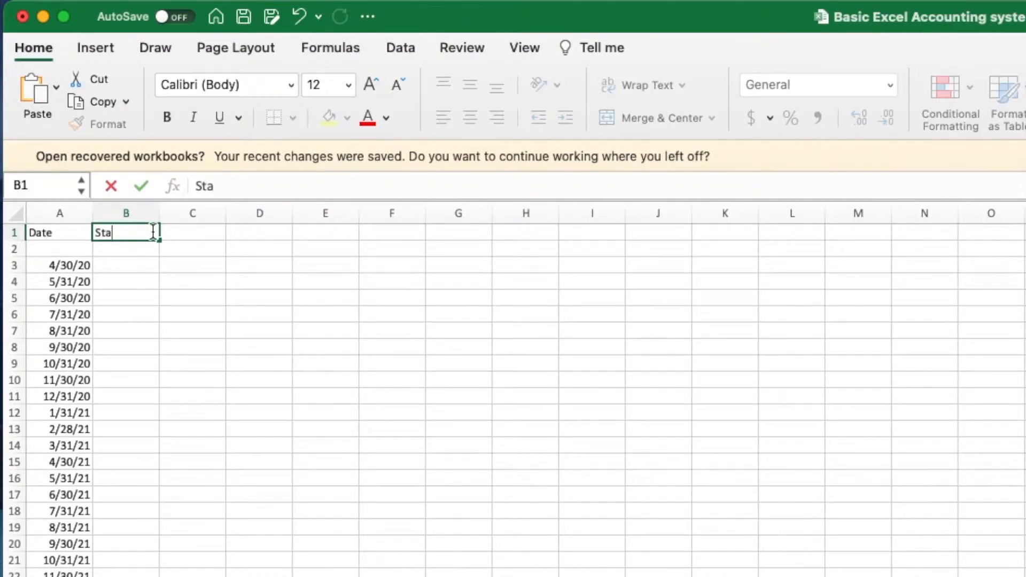
text(rtup Equipment)
key(Return)
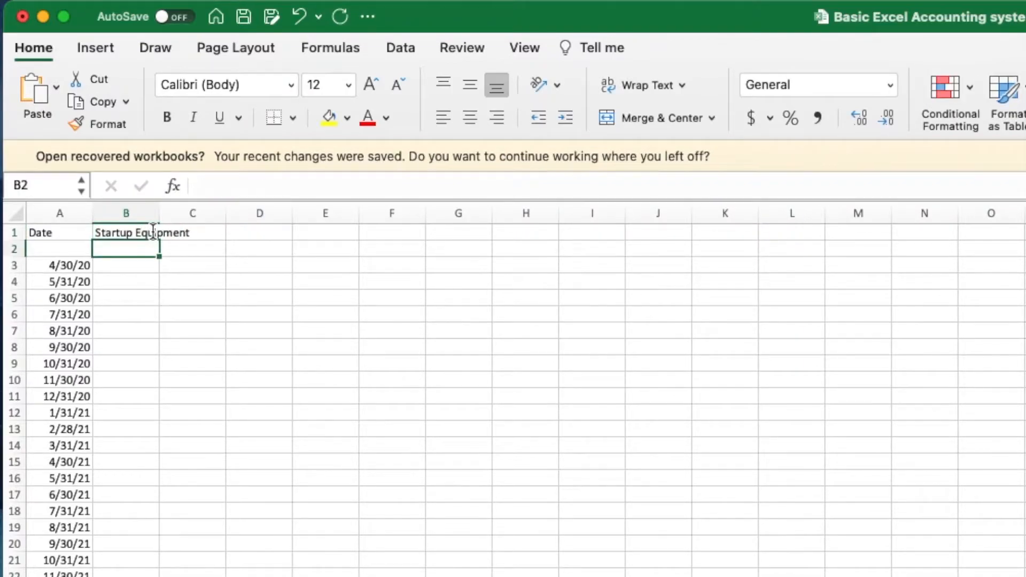
click(18, 238)
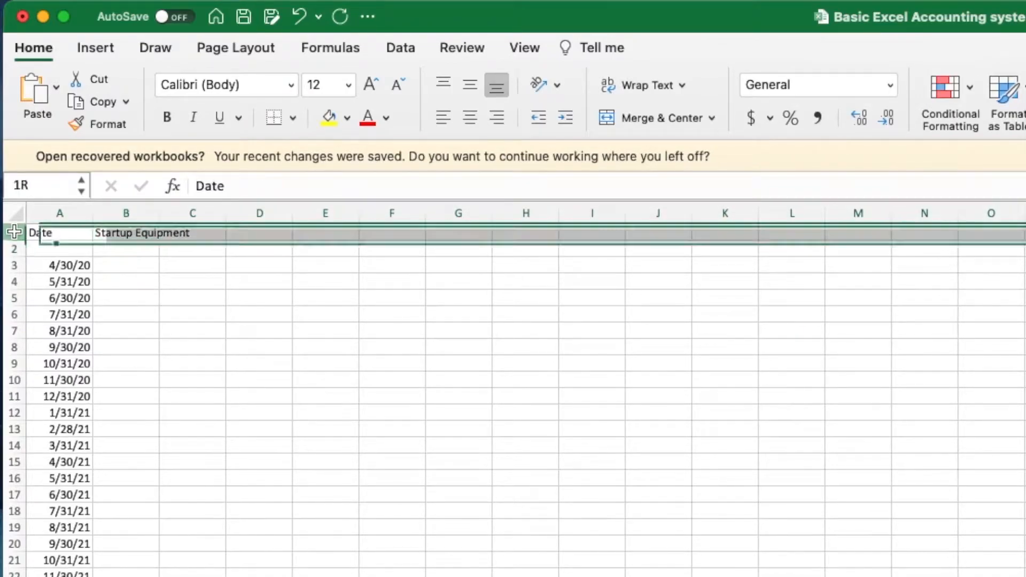
click(468, 117)
click(662, 85)
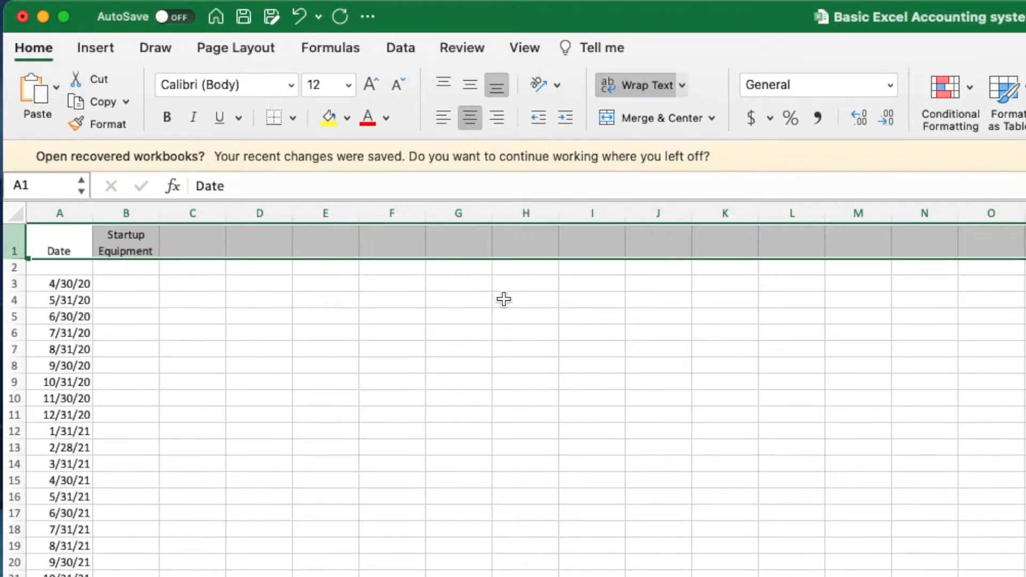
- Enter the 48 mo. life and insert an empty row above it for the price
click(134, 267)
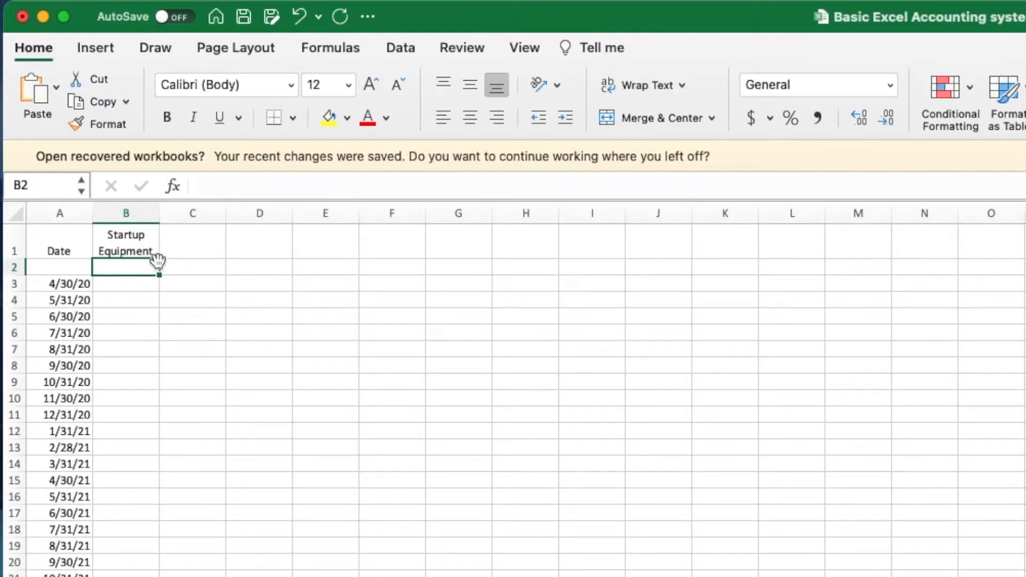
text(48)
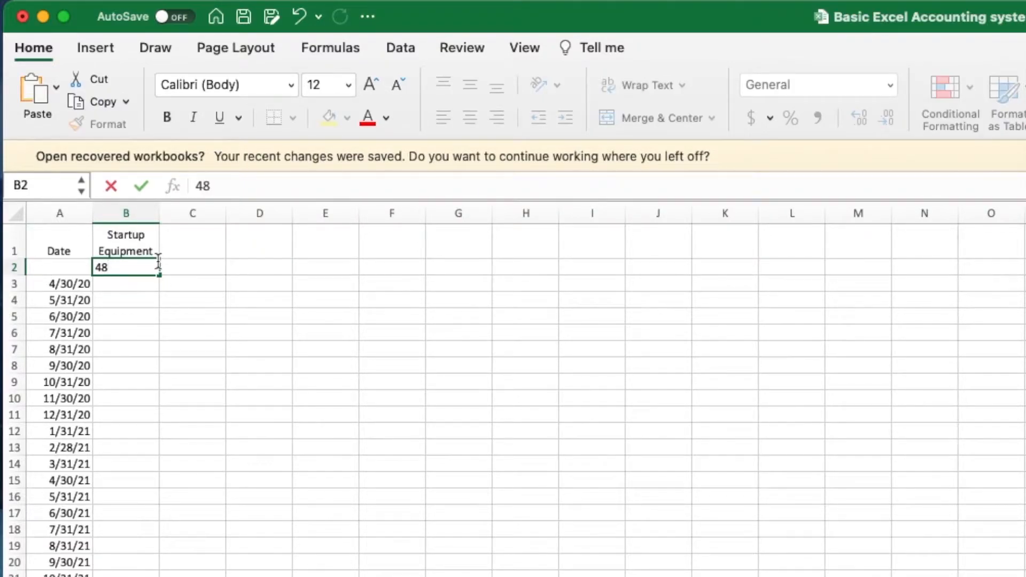
text( mo.)
click(13, 267)
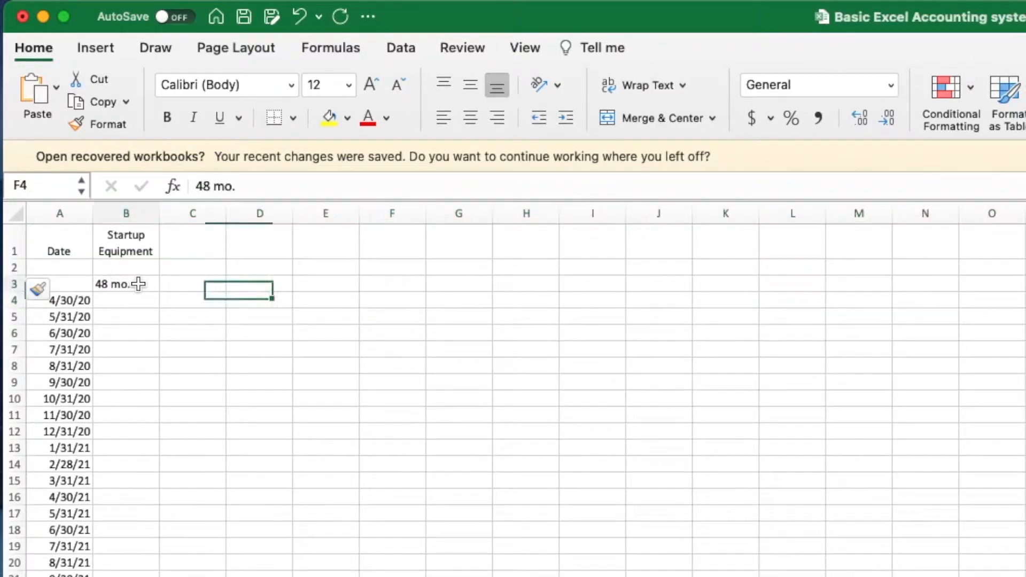
click(137, 285)
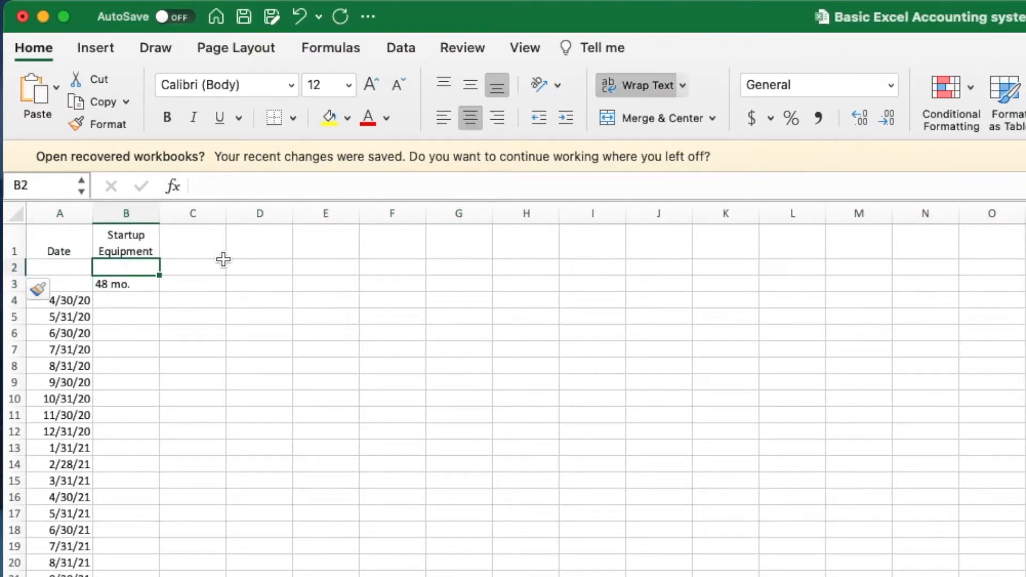
- Enter the 1000 price in B2 with comma style and no decimals
text(1000)
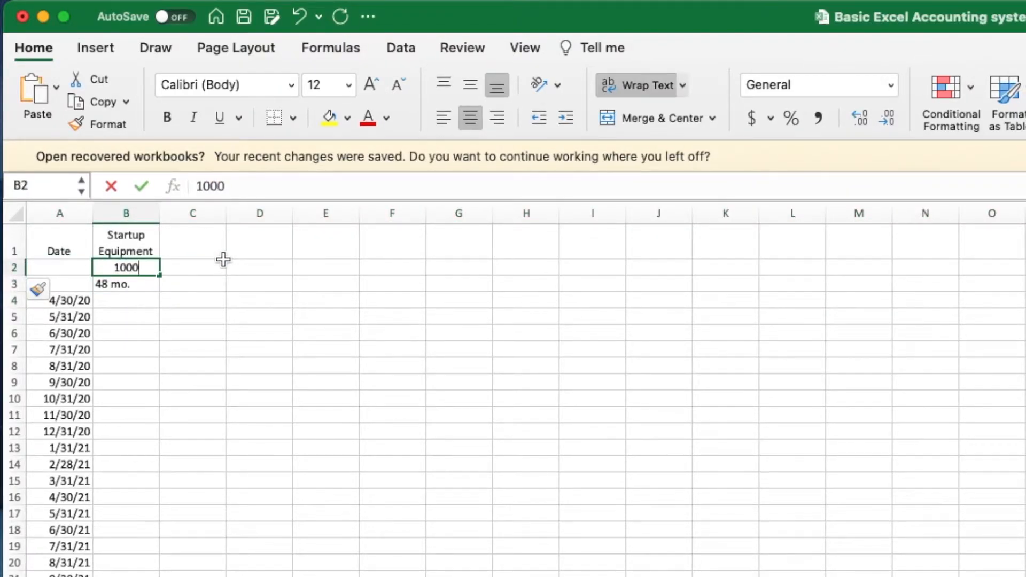
key(Return)
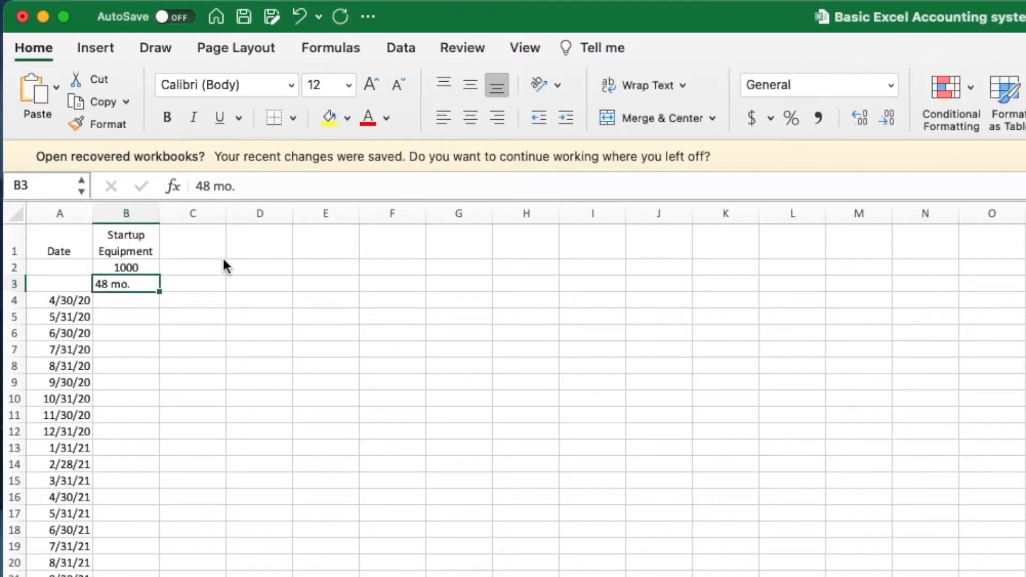
click(125, 269)
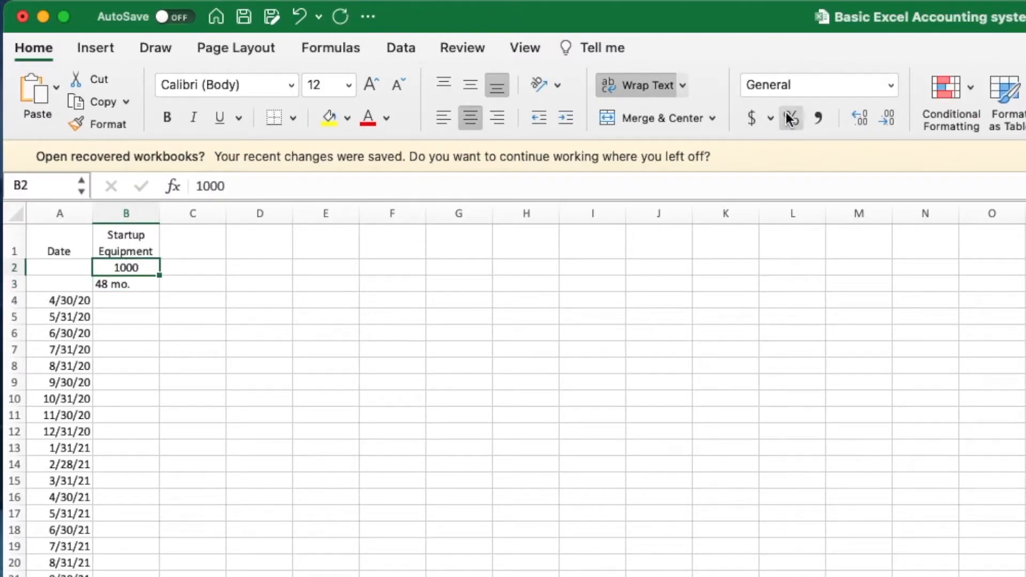
click(818, 118)
click(127, 302)
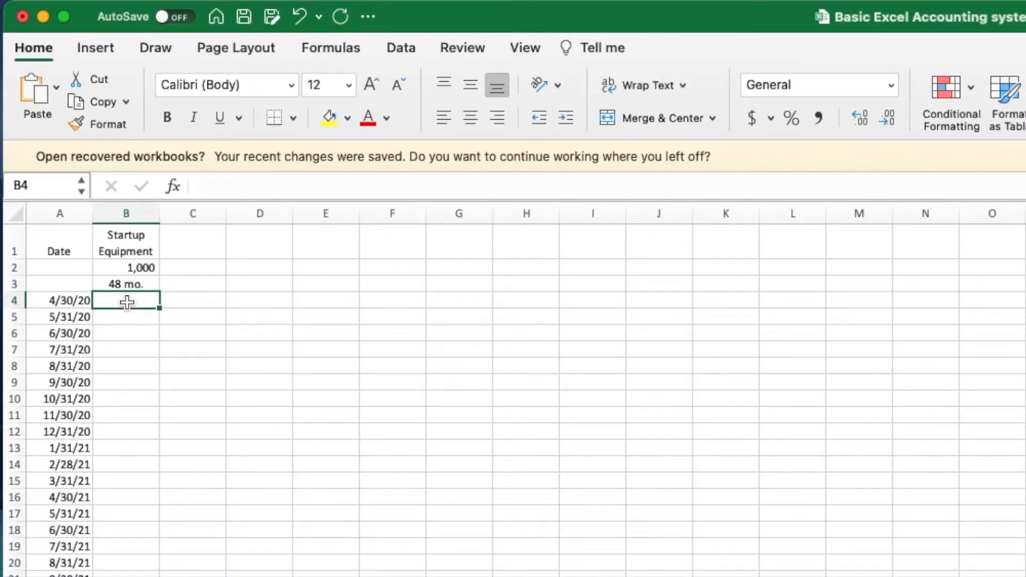
- Enter =B2/48 in B4, giving 20.83 monthly depreciation, and verify the formula
text(=)
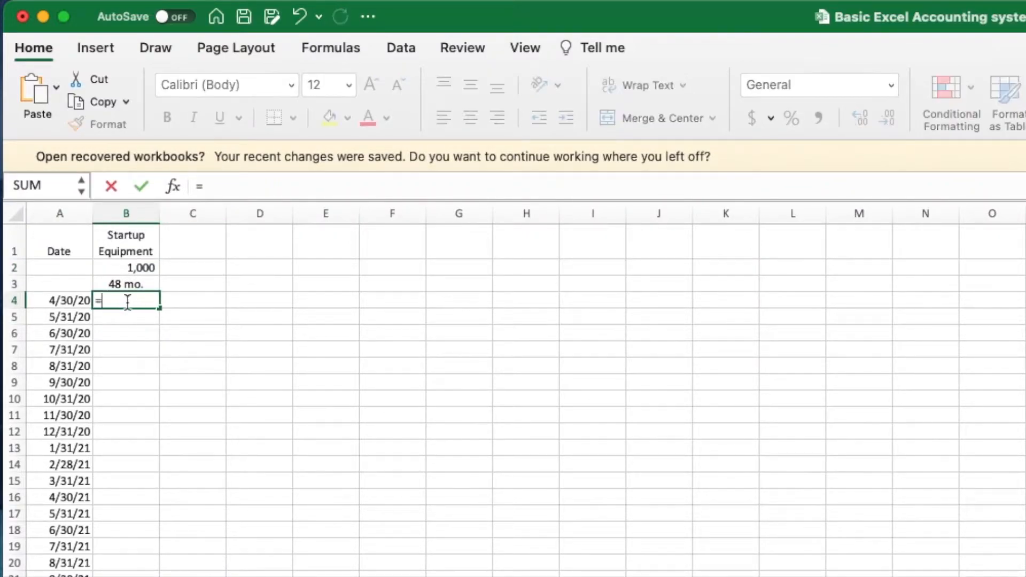
click(131, 268)
text(/)
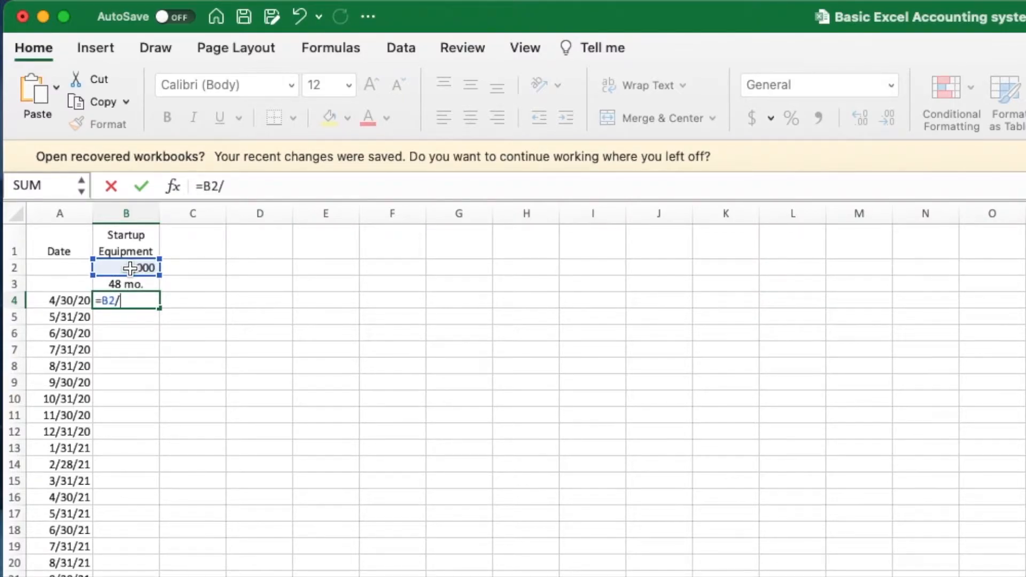
text(48)
key(Return)
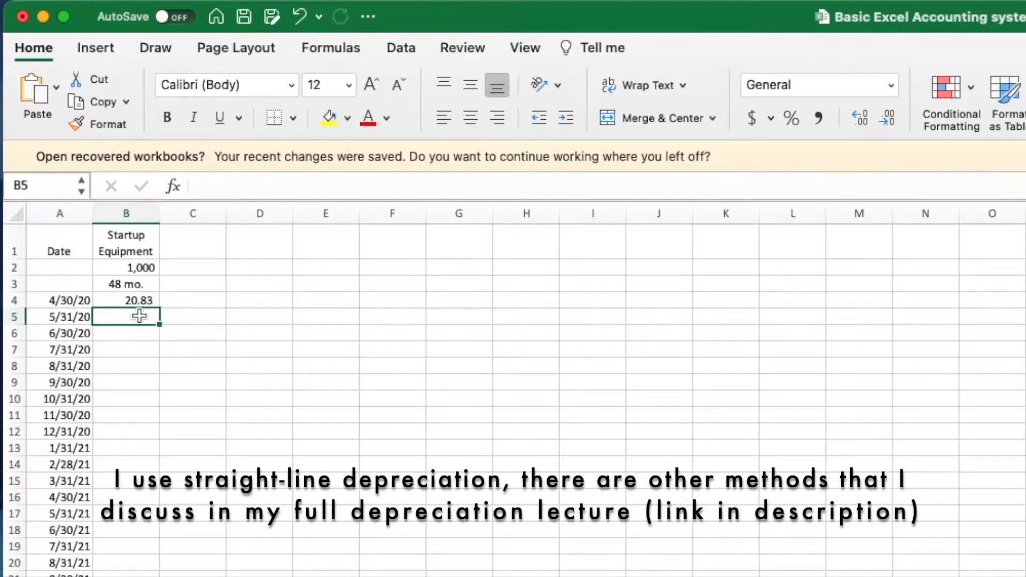
click(139, 300)
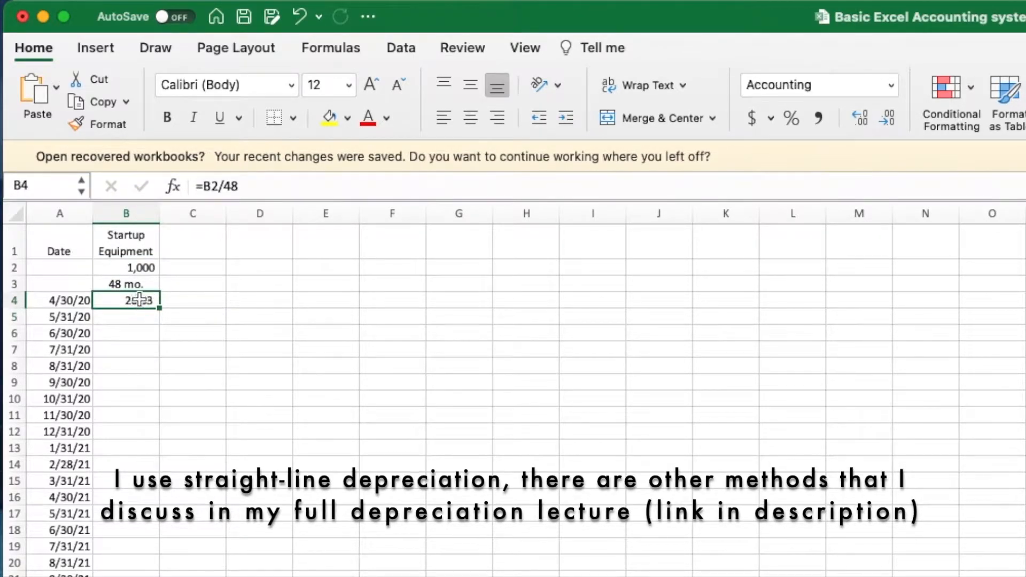
click(136, 269)
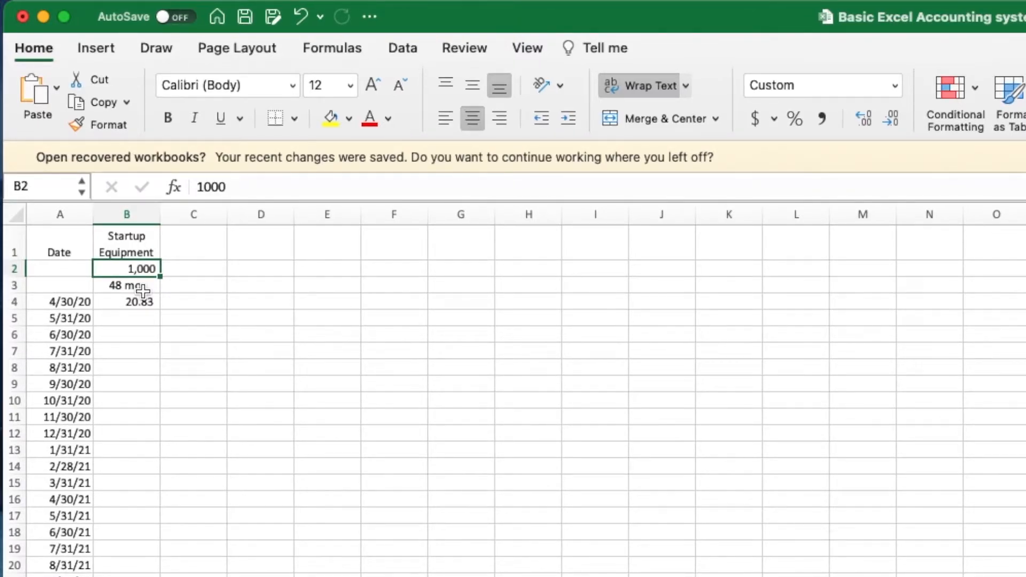
click(143, 302)
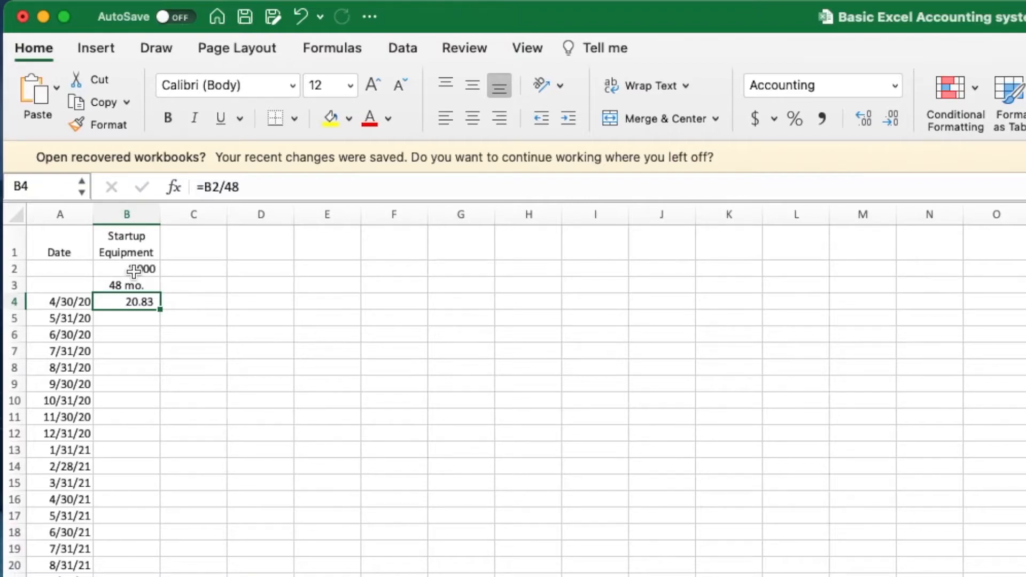
click(199, 248)
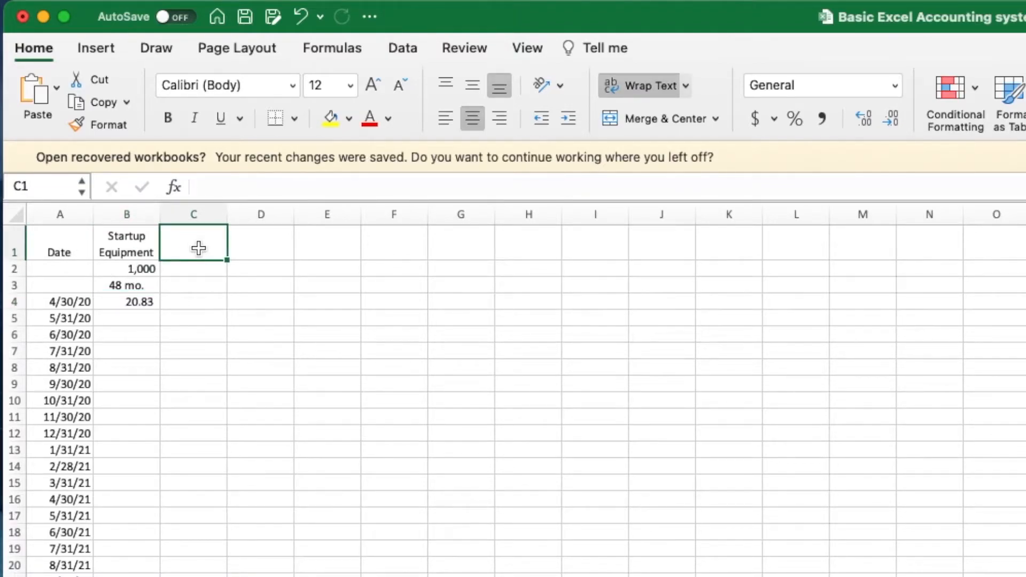
- Add the Lawm Mowers column with a 1500 price and a 48-month life
text(Lawm Mowers)
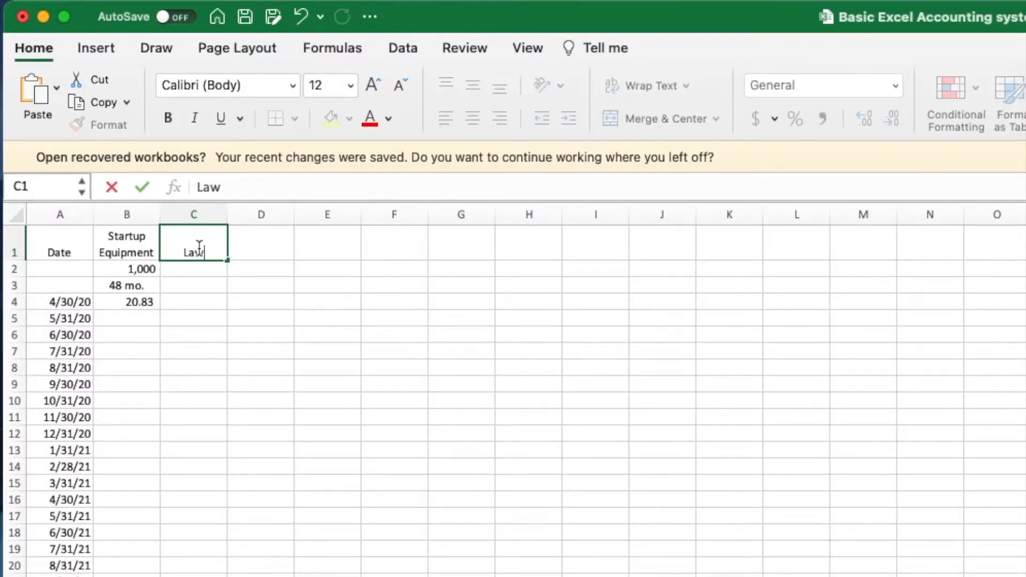
key(Return)
text(1500)
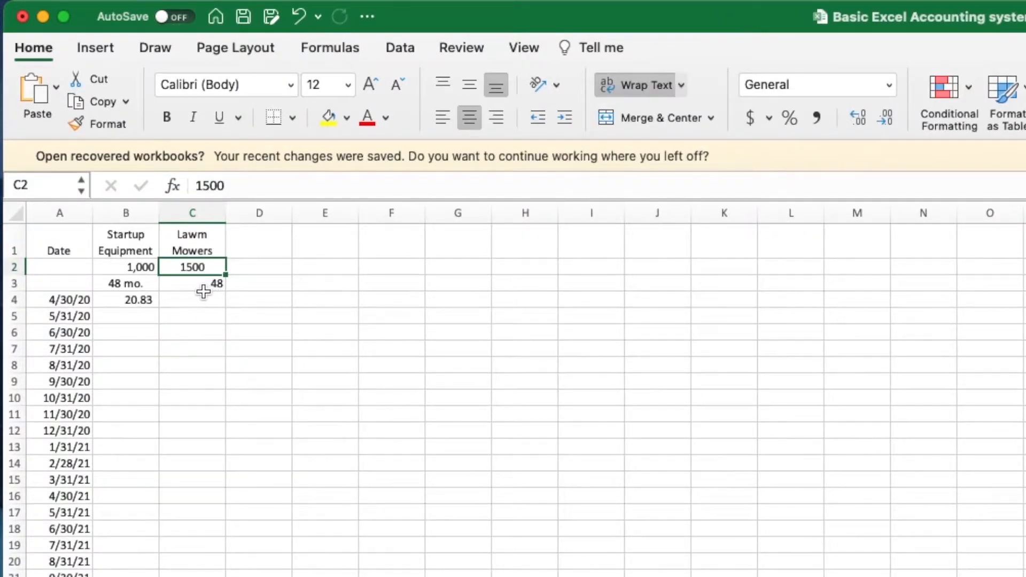
click(206, 284)
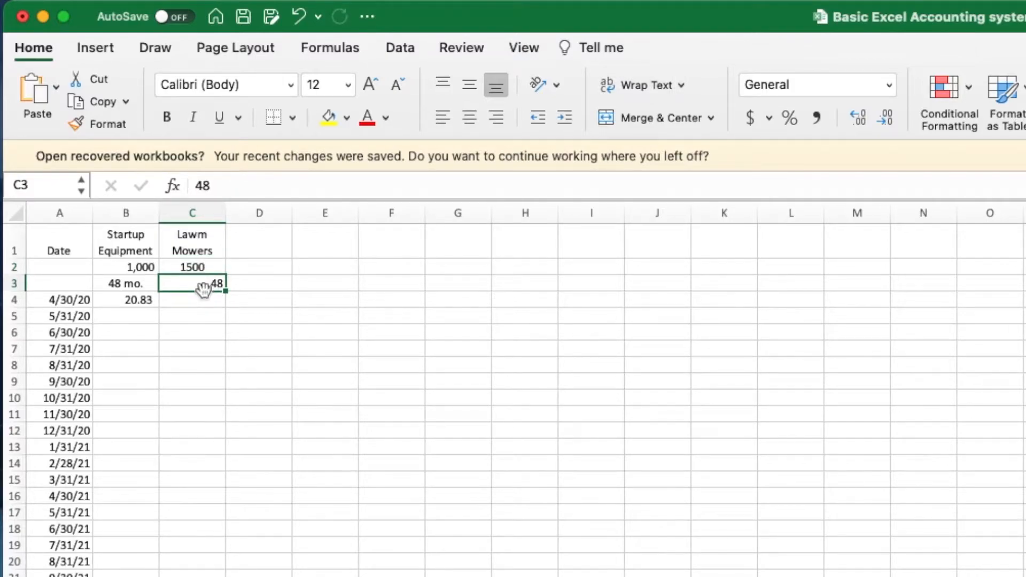
- Enter =C2/C3 in C4, giving 31.25 monthly depreciation
click(202, 300)
text(=)
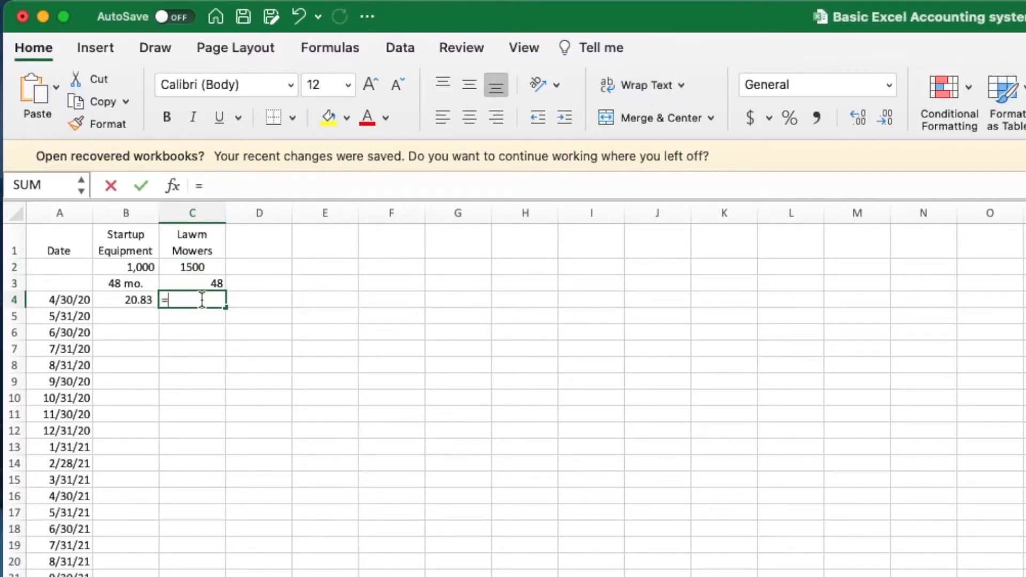
click(196, 267)
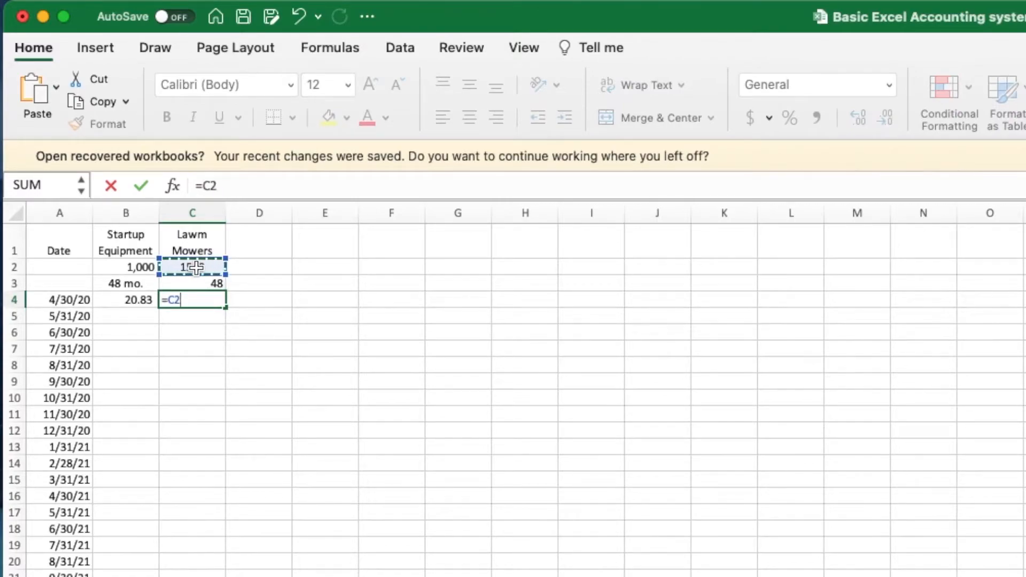
text(/)
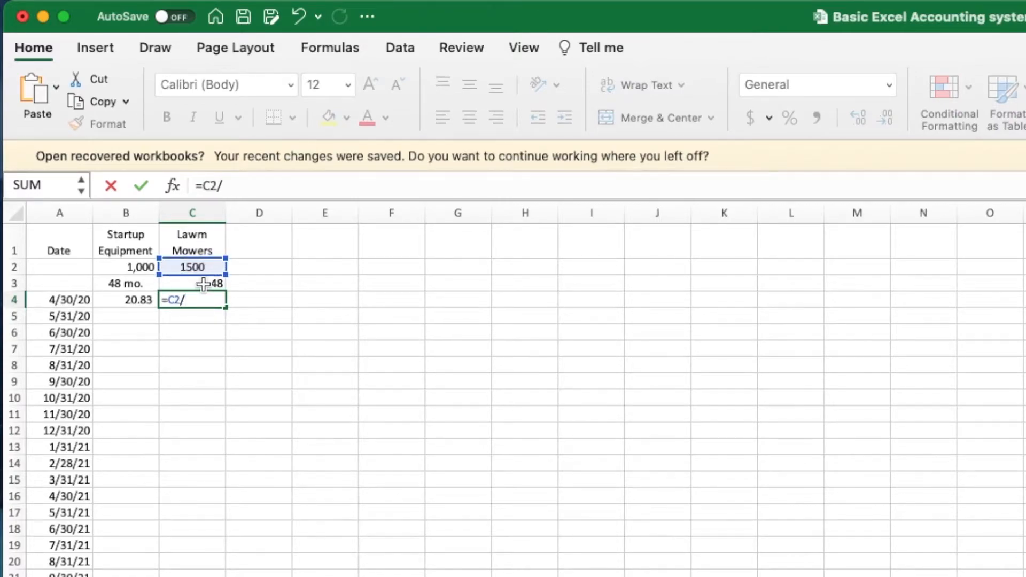
click(207, 284)
key(Return)
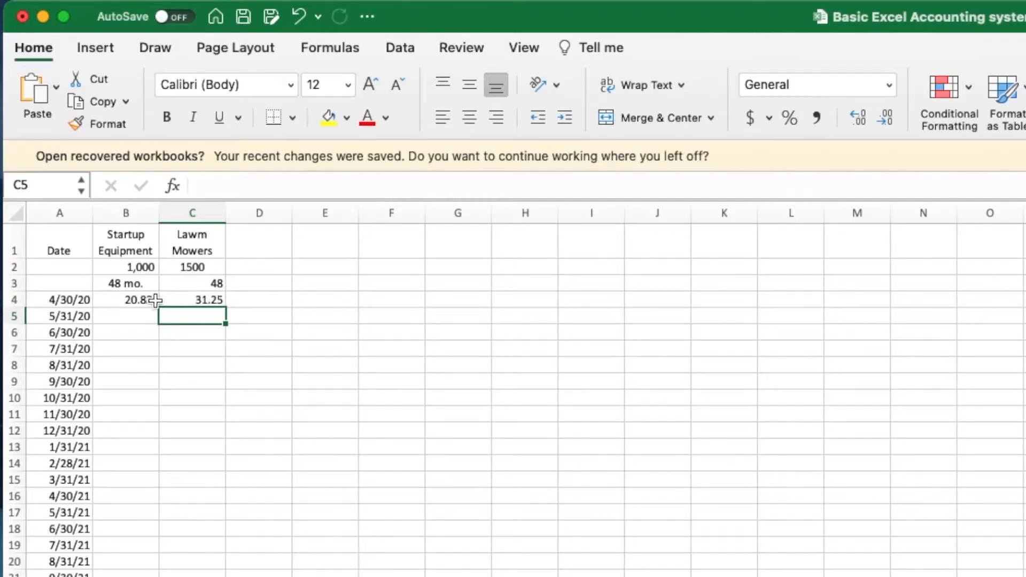
- Compare both monthly depreciation results and return to B4's formula
drag(121, 297, 174, 303)
click(167, 335)
click(129, 302)
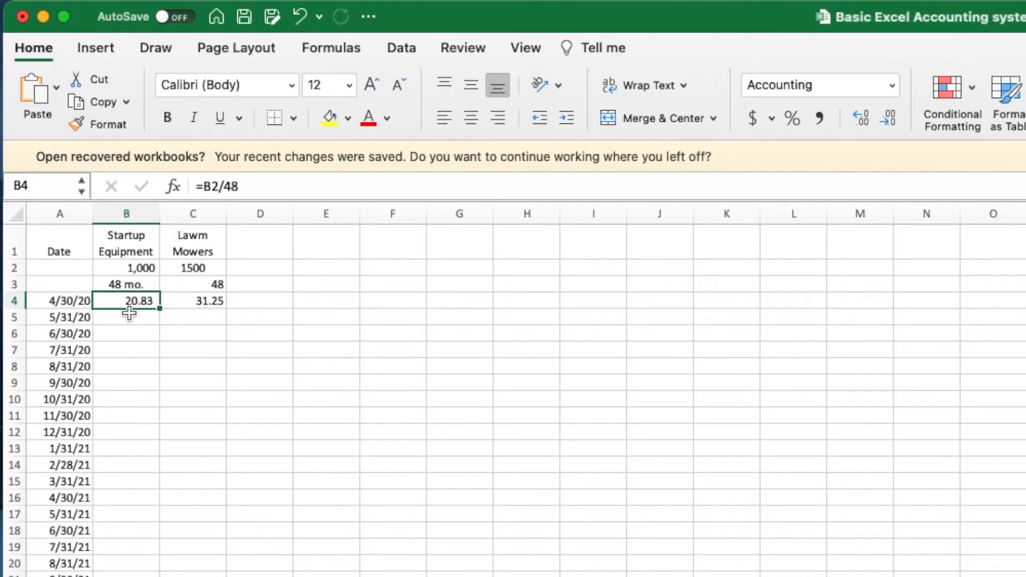
click(152, 320)
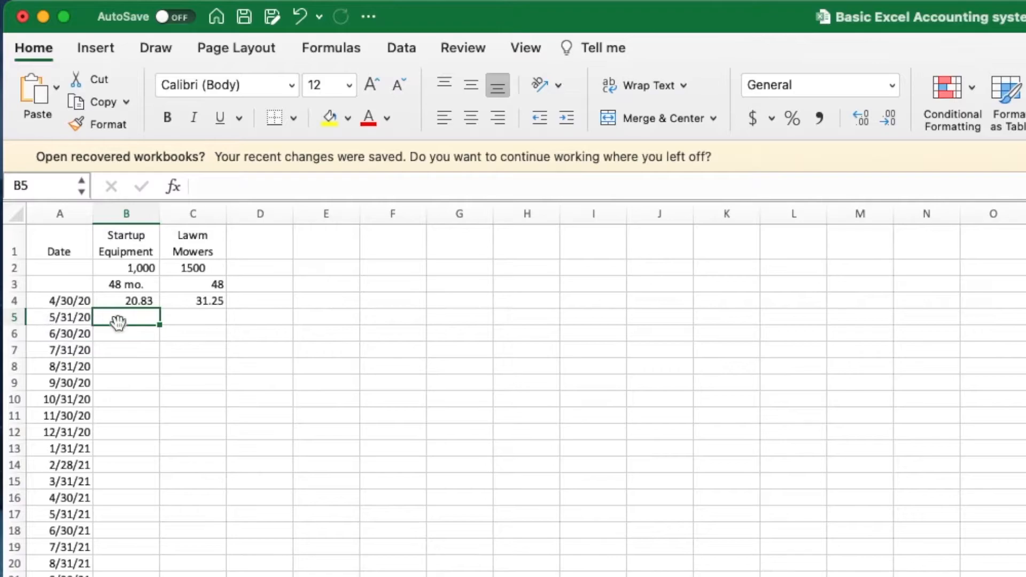
click(152, 302)
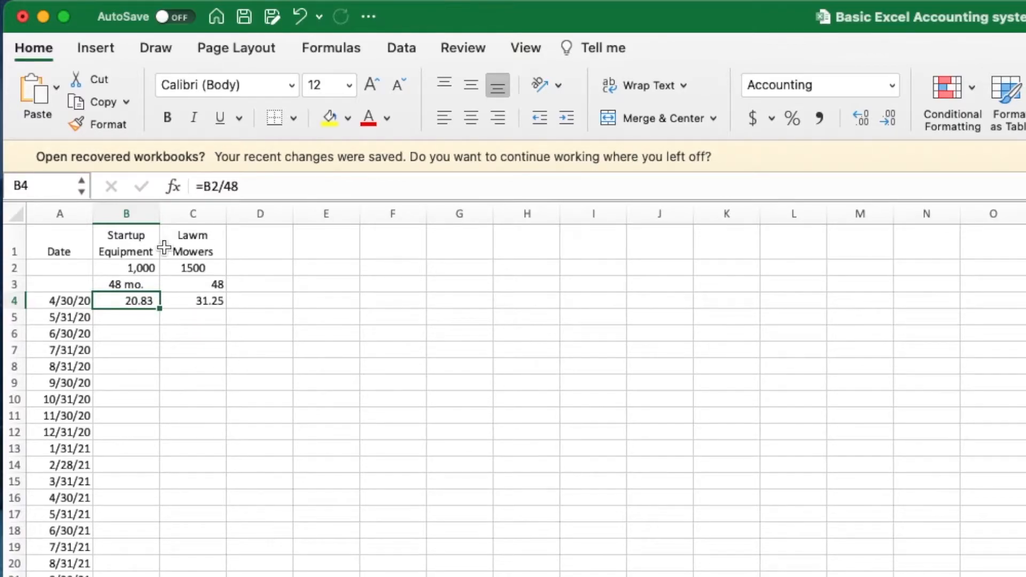
drag(160, 310, 158, 375)
click(239, 368)
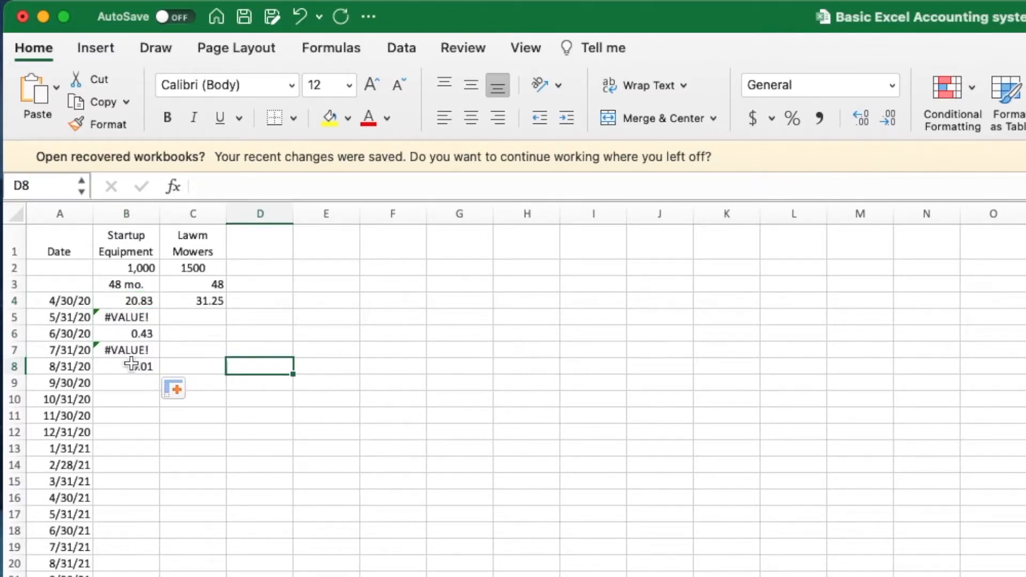
drag(132, 317, 136, 367)
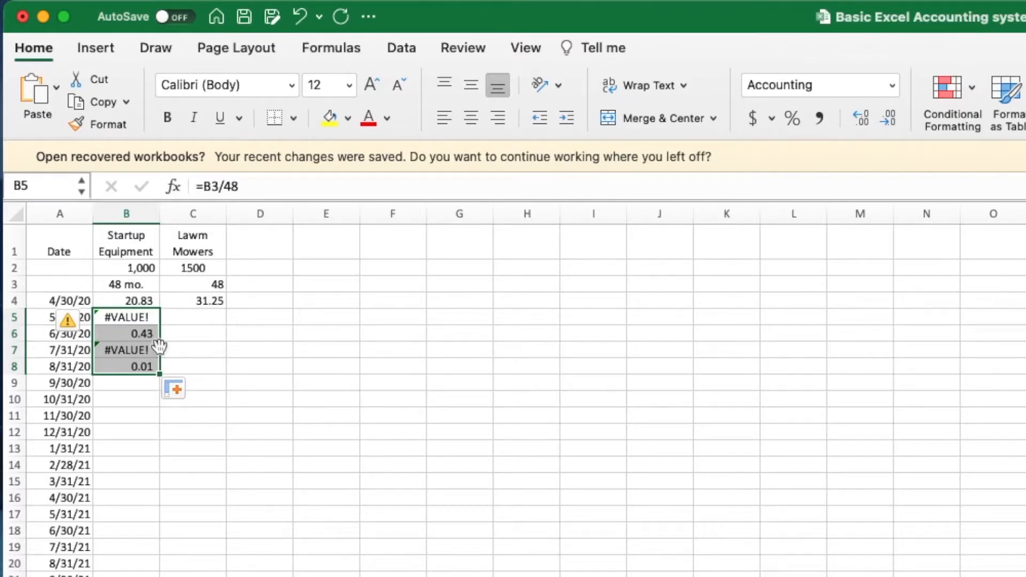
key(Delete)
click(137, 301)
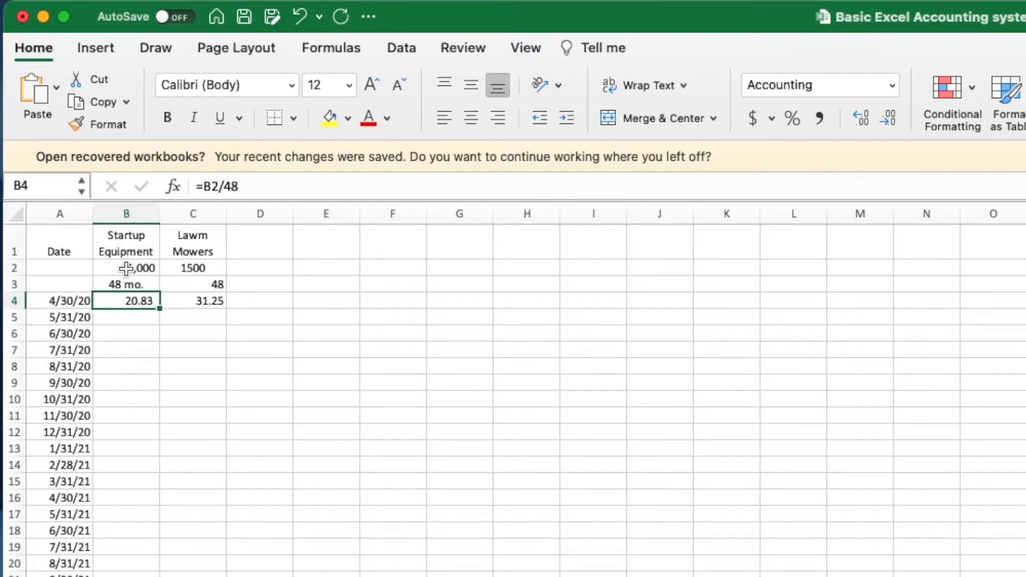
- Change B4's formula to =$B$2/48 so the price reference is absolute
click(206, 187)
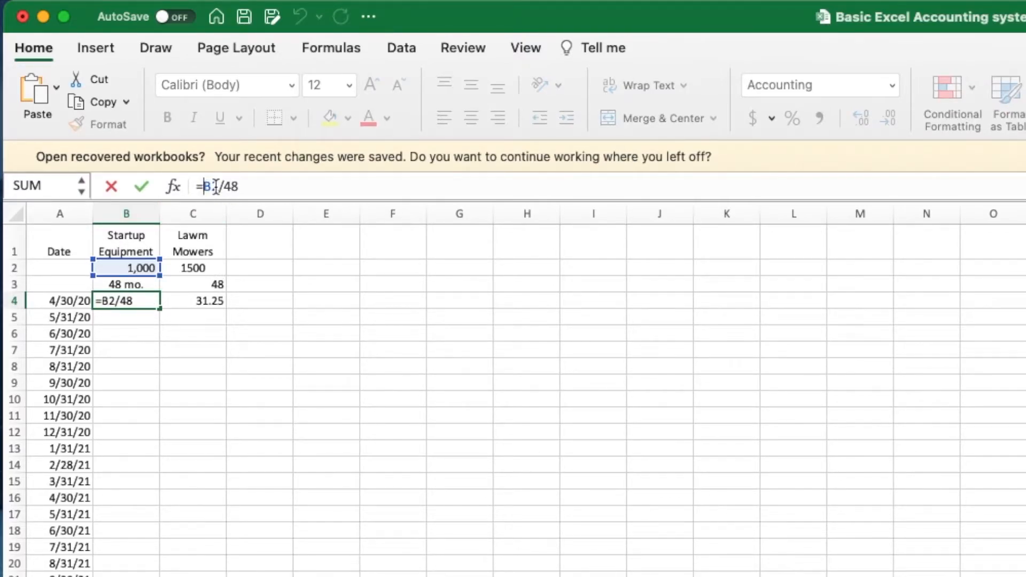
text($B)
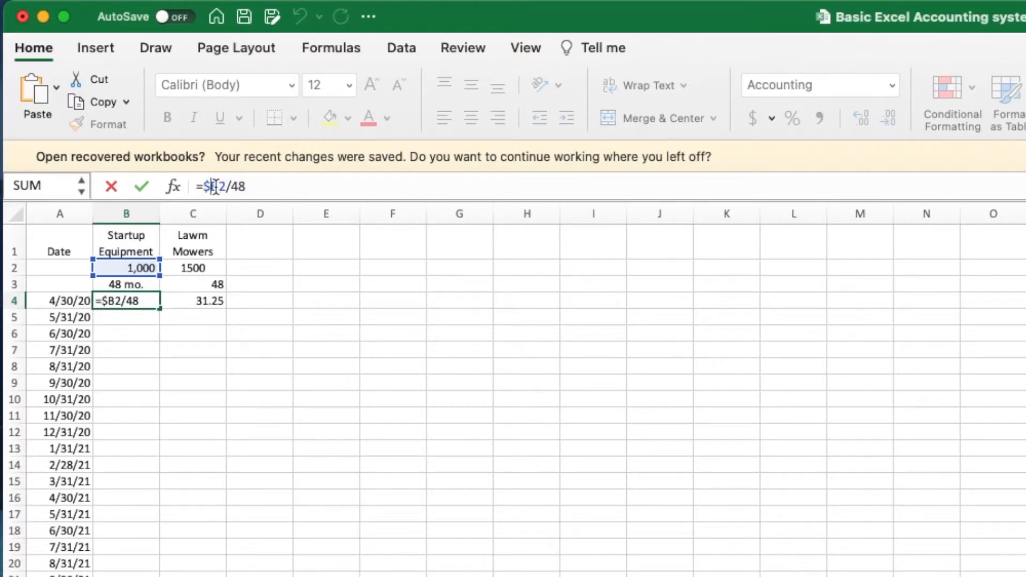
text($)
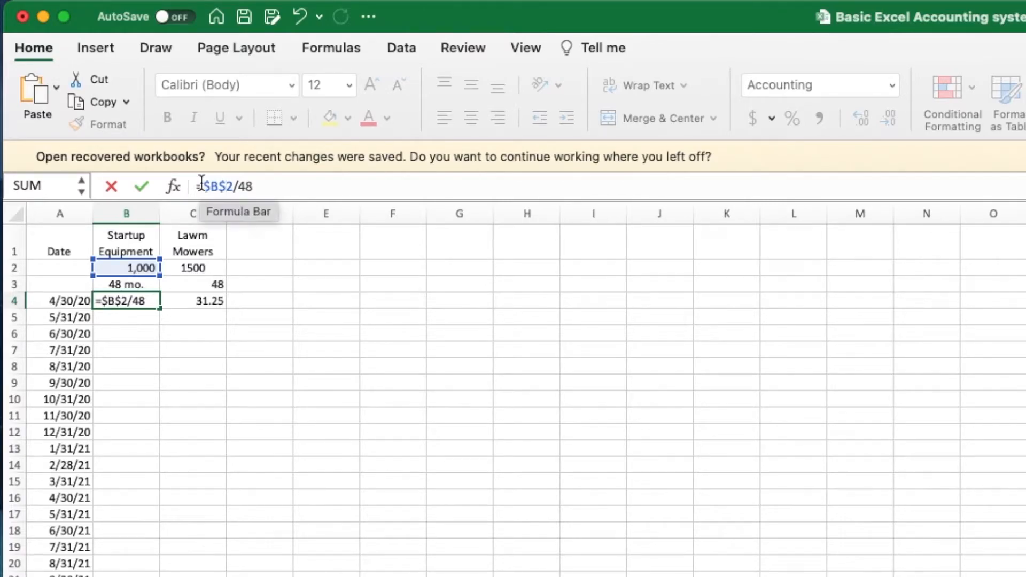
key(Return)
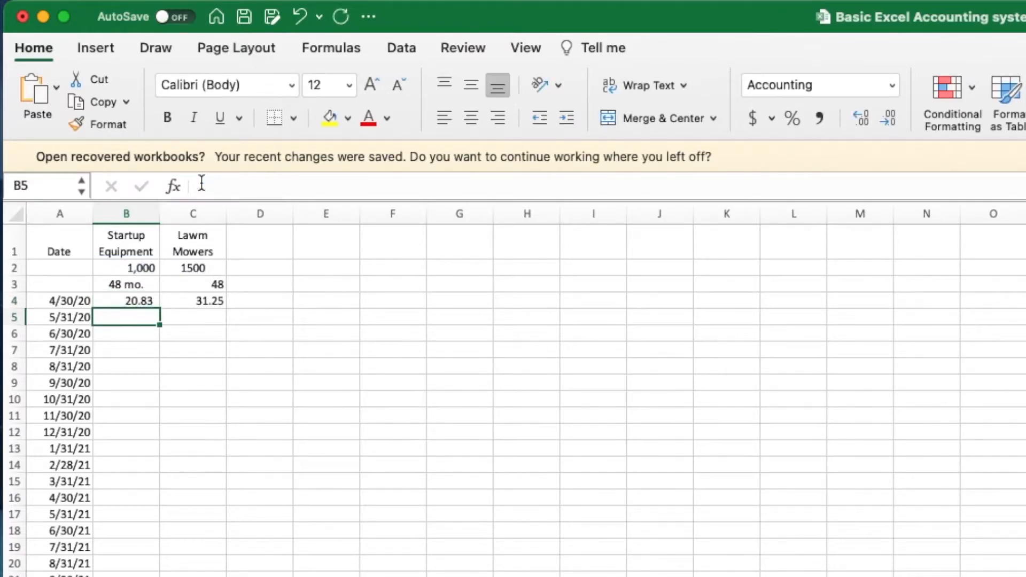
- Fill B4's =$B$2/48 formula down column B to row 63
click(143, 304)
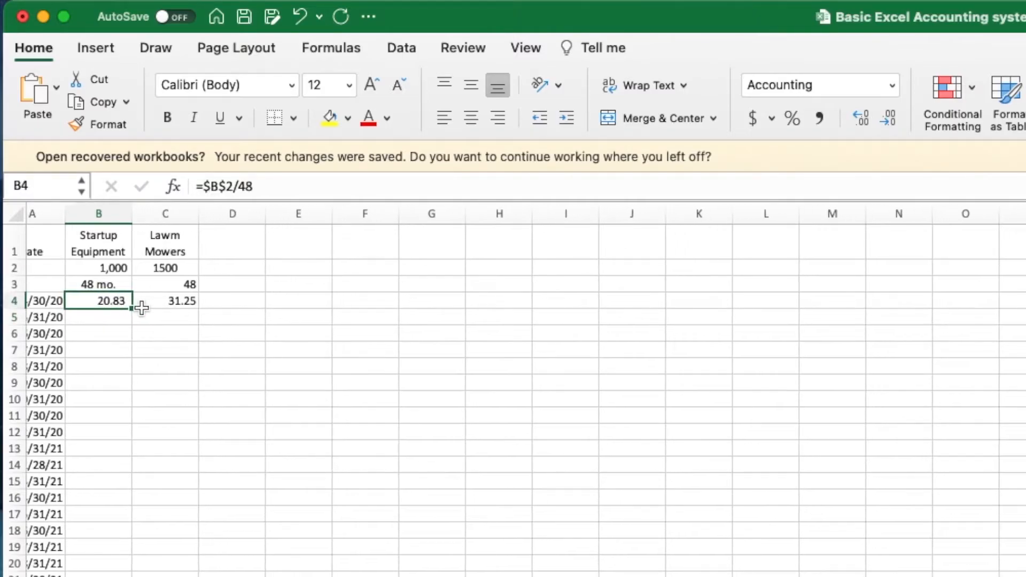
drag(161, 311, 116, 576)
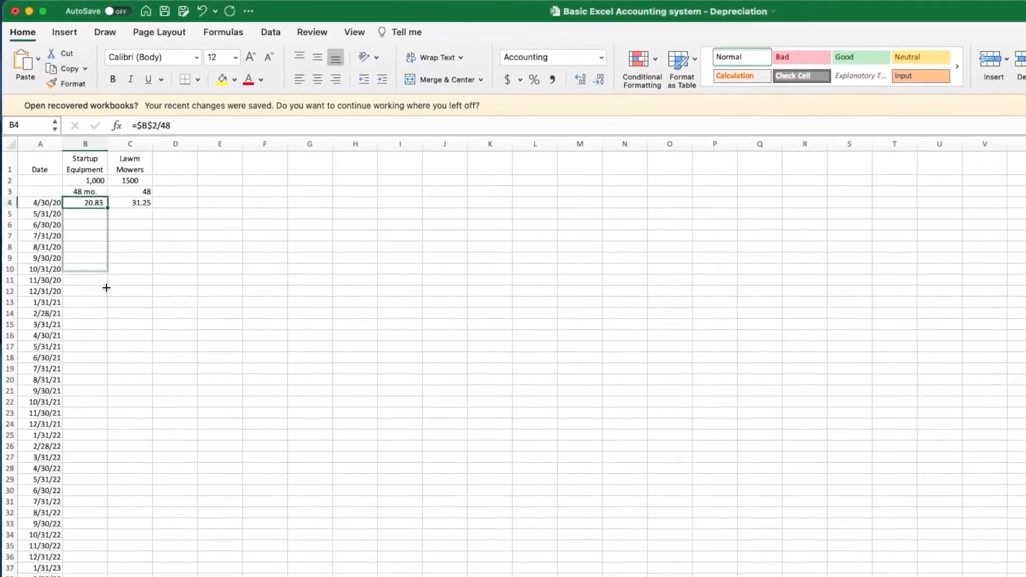
drag(66, 480, 74, 517)
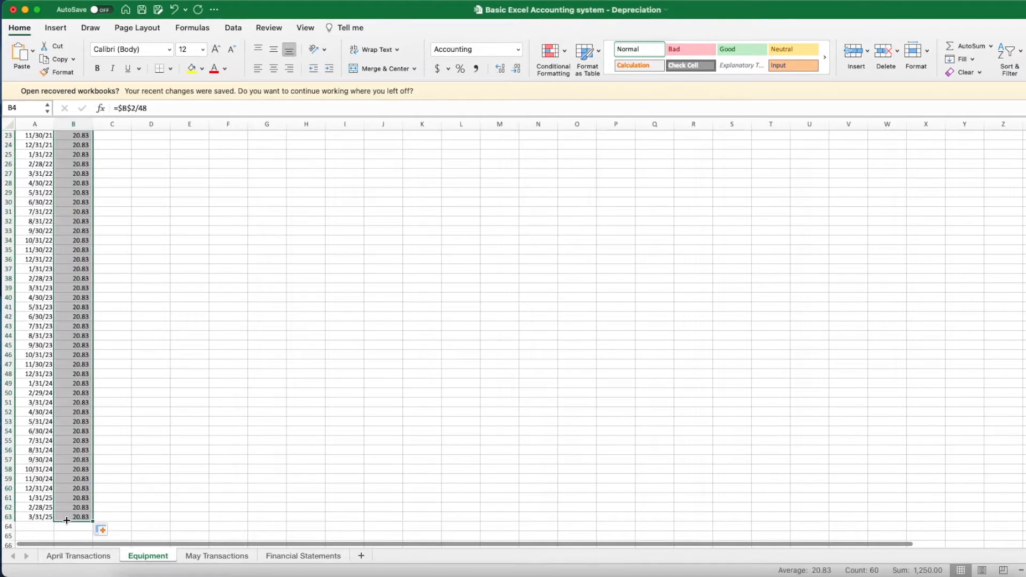
scroll(138, 292, up, 8)
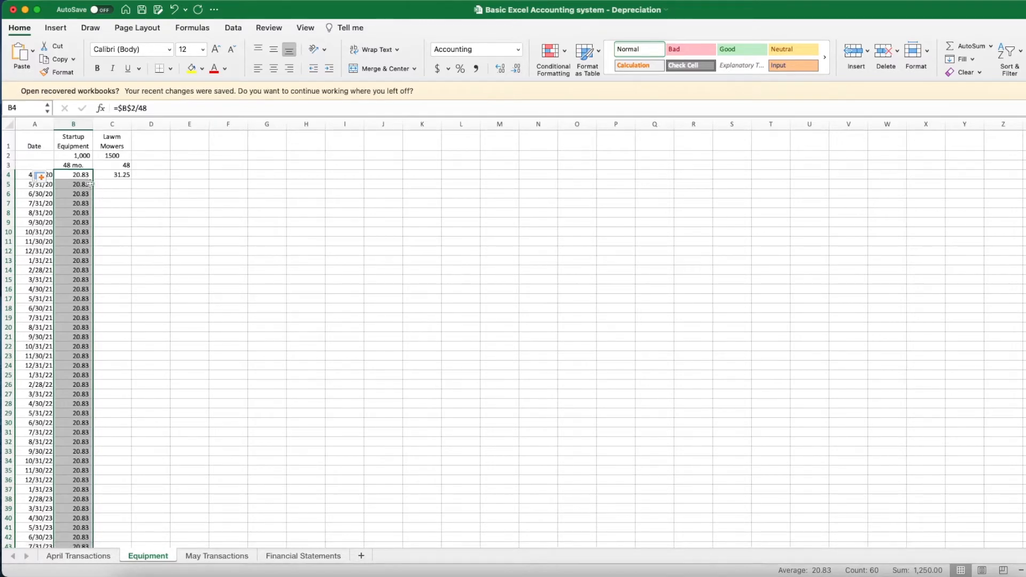
- Check the copied 20.83 values and select B52:B63, the months beyond the 48-month life
drag(80, 186, 79, 202)
click(80, 205)
click(80, 223)
click(79, 242)
click(78, 261)
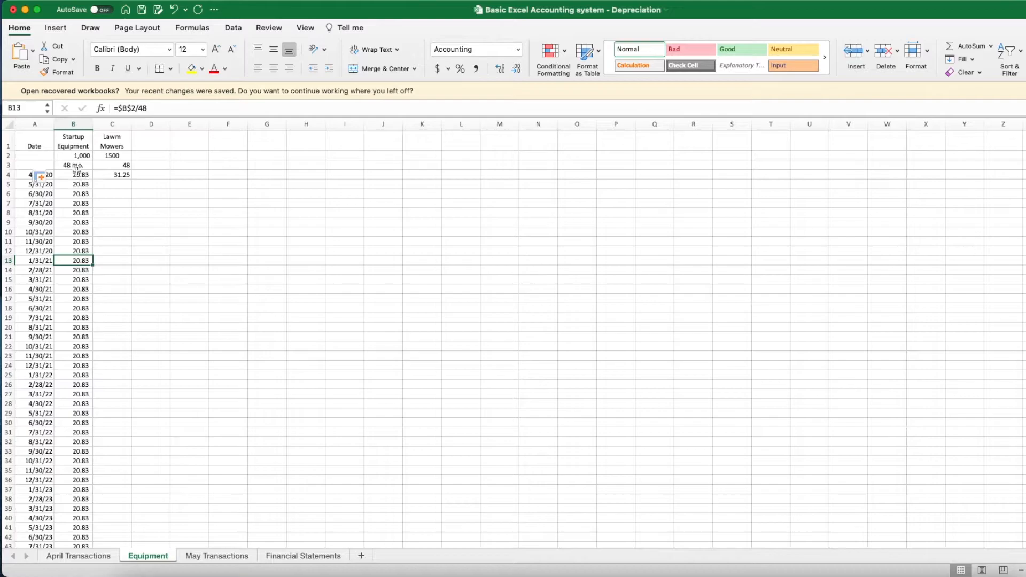
drag(79, 176, 75, 486)
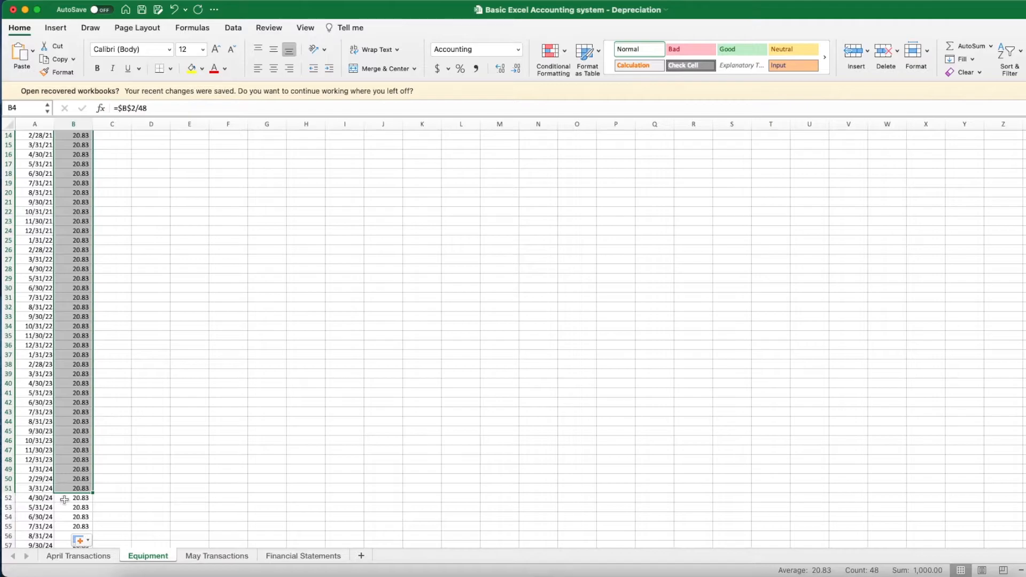
mouse_move(73, 499)
mouse_down()
mouse_move(77, 558)
mouse_move(80, 513)
mouse_up()
- Clear the depreciation from rows 52–63, beyond the 48-month life
right_click(80, 513)
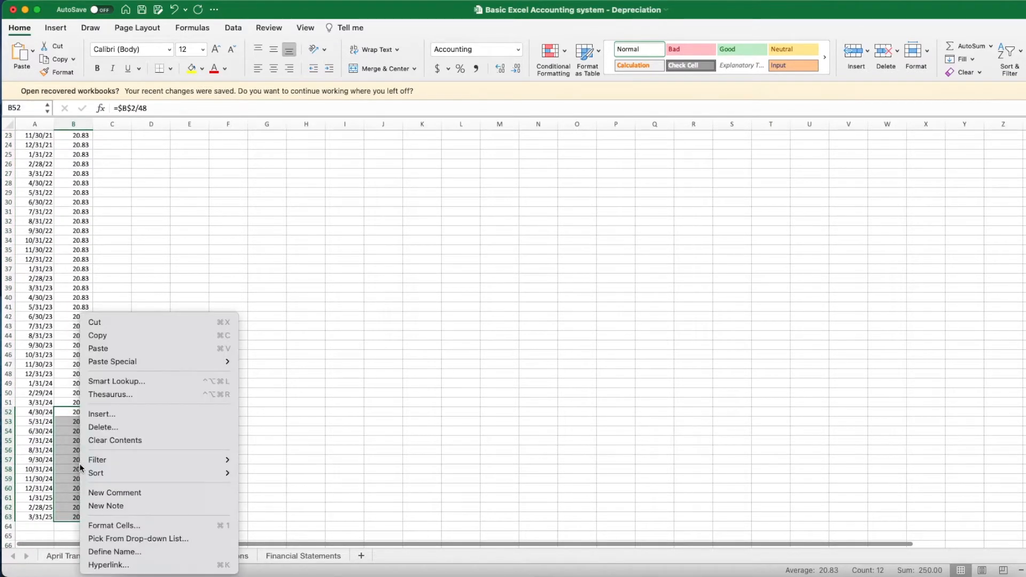
click(119, 440)
click(151, 402)
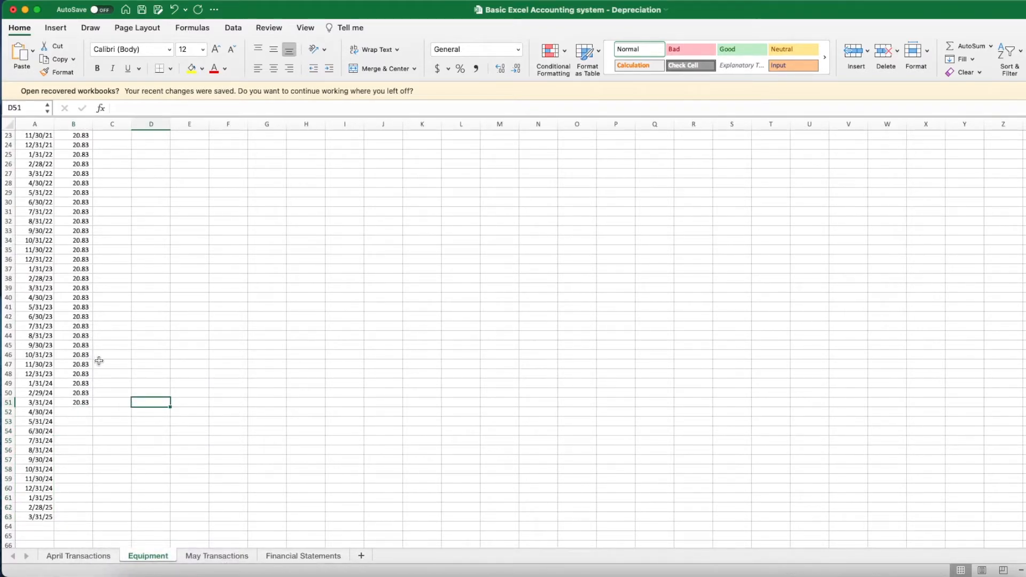
- Select the 48 months of Startup Equipment depreciation to check their total
scroll(99, 361, up, 10)
click(80, 175)
drag(82, 187, 85, 454)
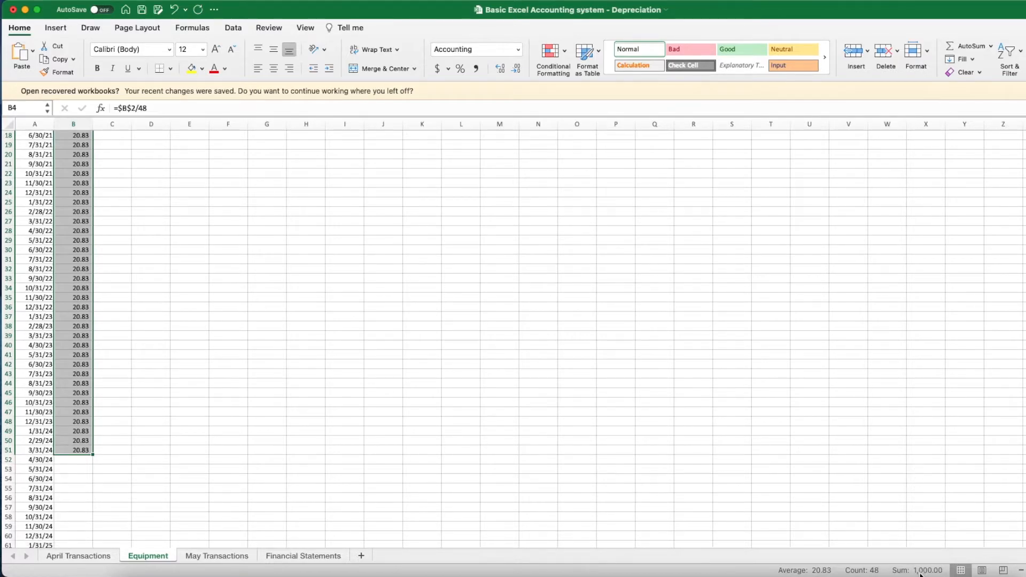
scroll(475, 463, down, 1)
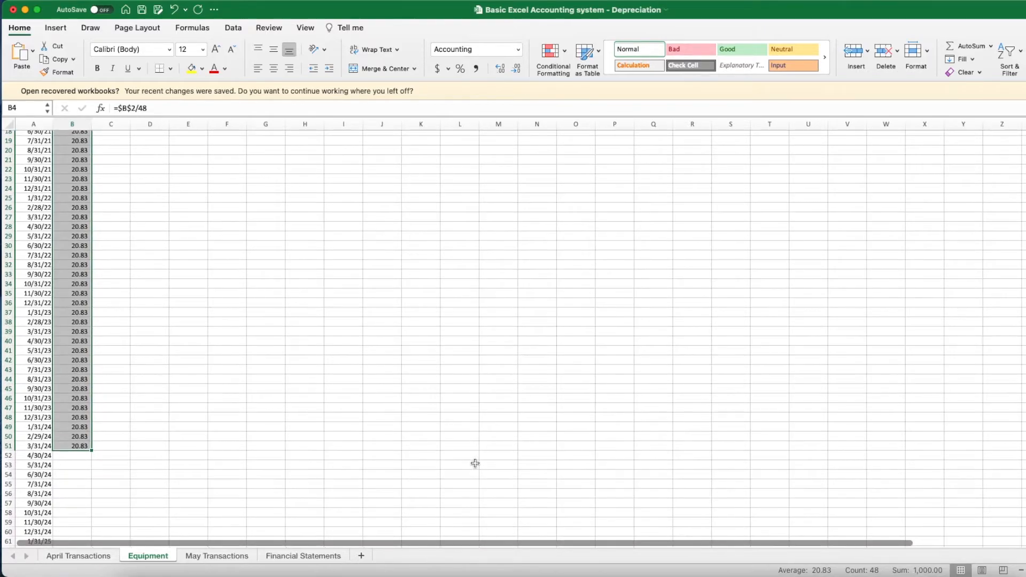
scroll(114, 264, up, 6)
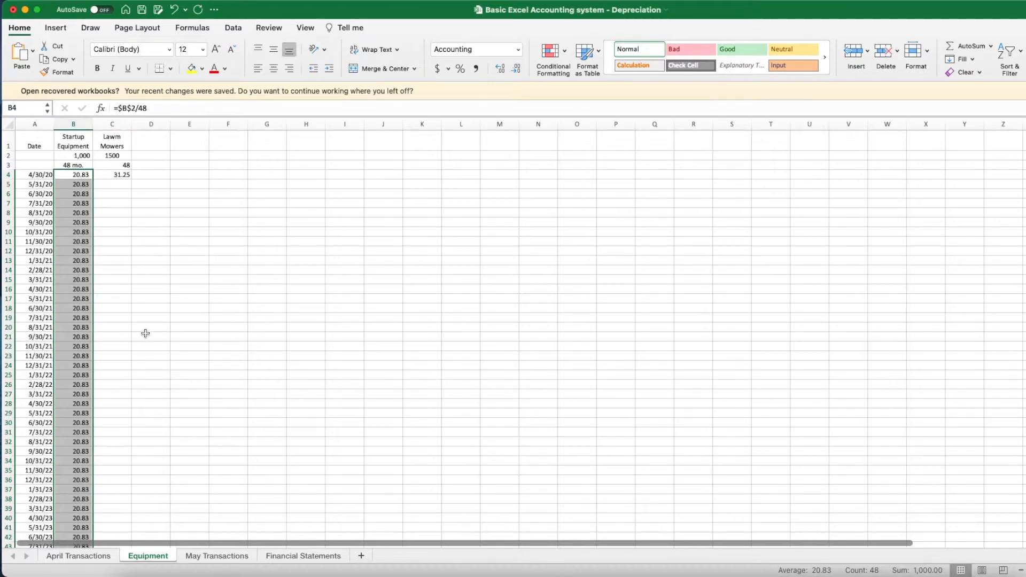
click(129, 196)
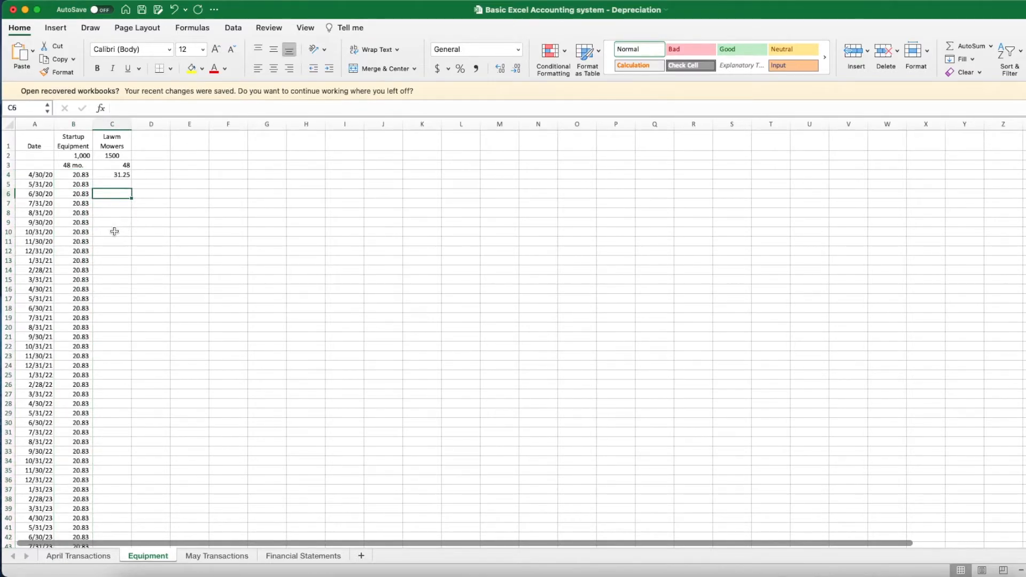
scroll(113, 231, down, 12)
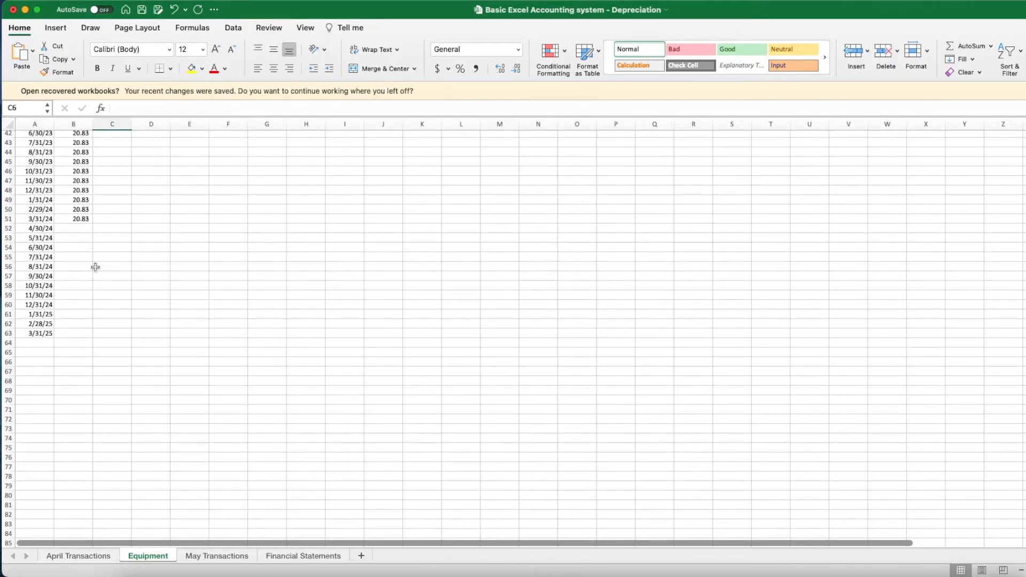
scroll(137, 224, up, 12)
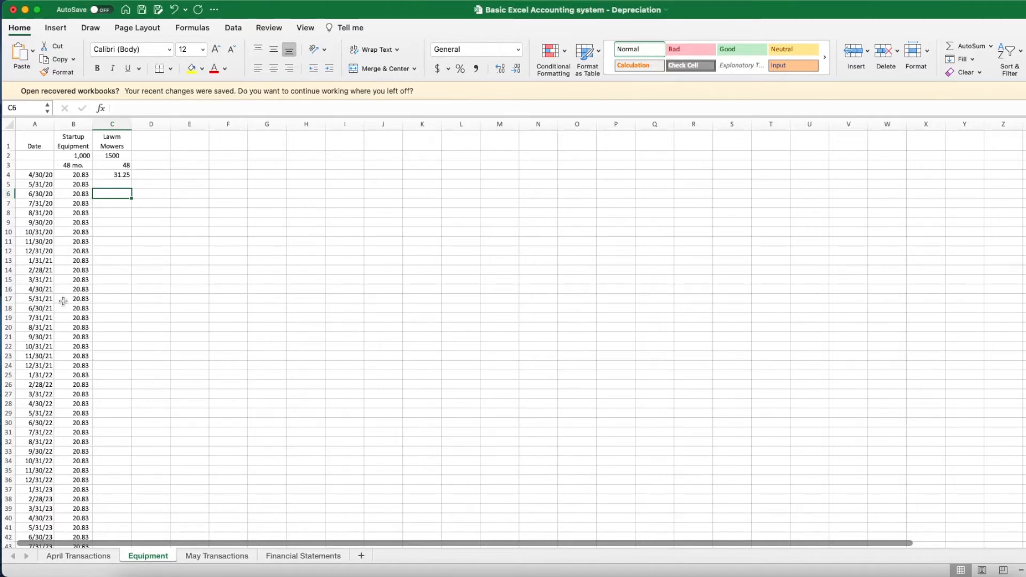
- Change C4's formula to =$C$2/$C$3 with absolute references
click(118, 175)
click(115, 107)
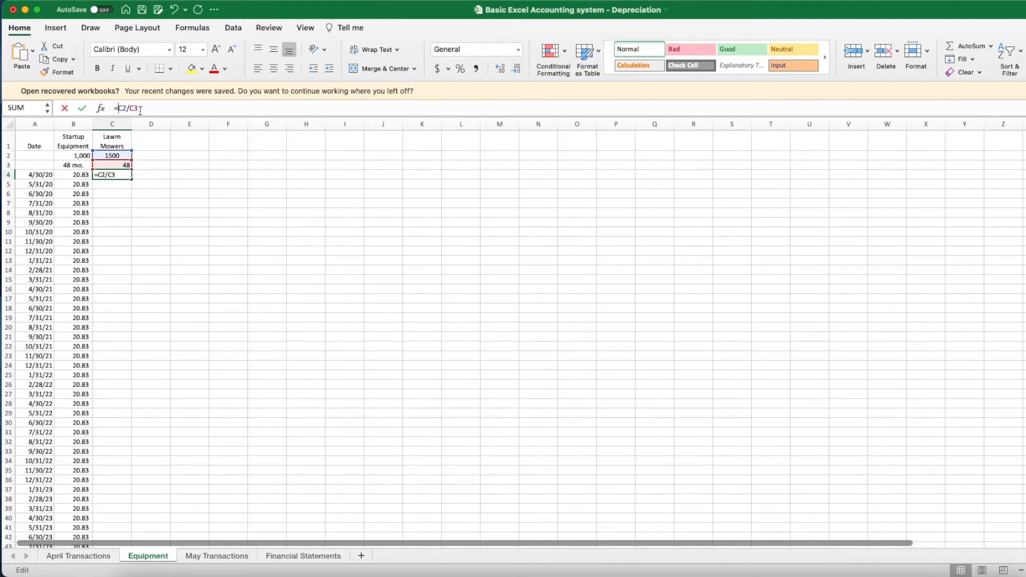
text($)
key(Right)
text($C$)
key(Right)
text($)
key(Return)
- Fill the =$C$2/$C$3 formula down column C to row 51, showing 31.25 monthly
click(127, 176)
drag(132, 179, 124, 466)
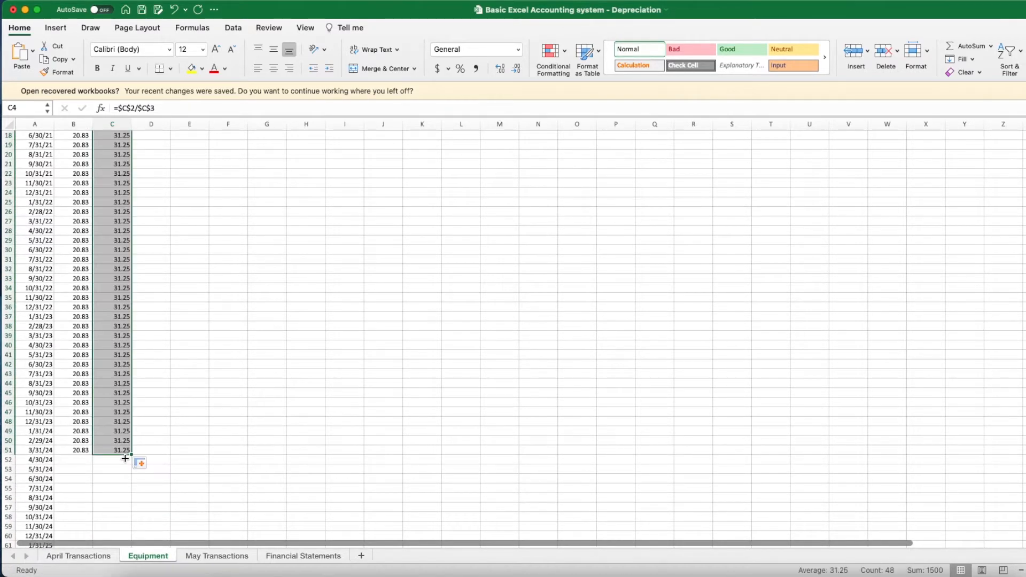
click(162, 337)
drag(115, 450, 122, 177)
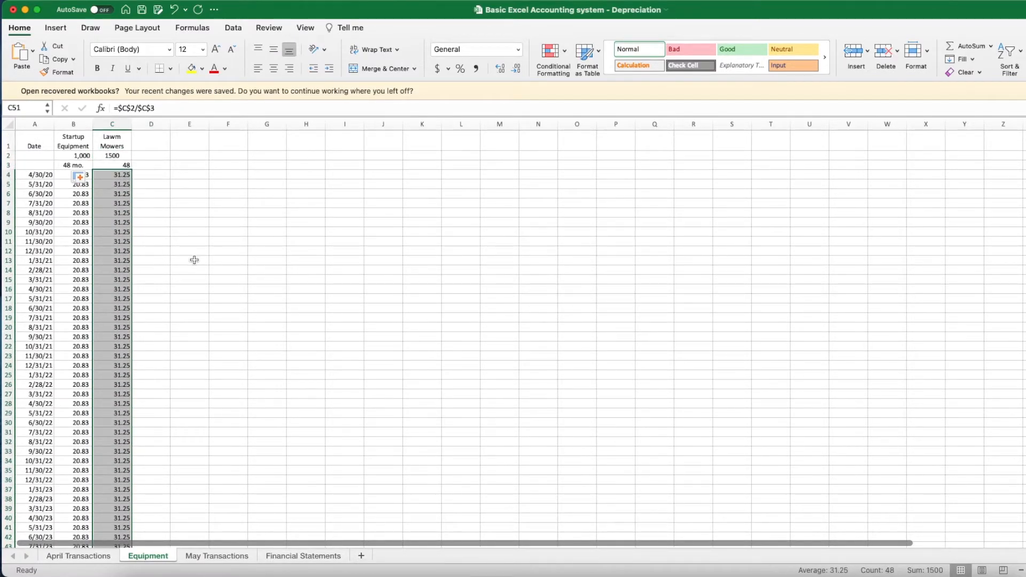
click(207, 174)
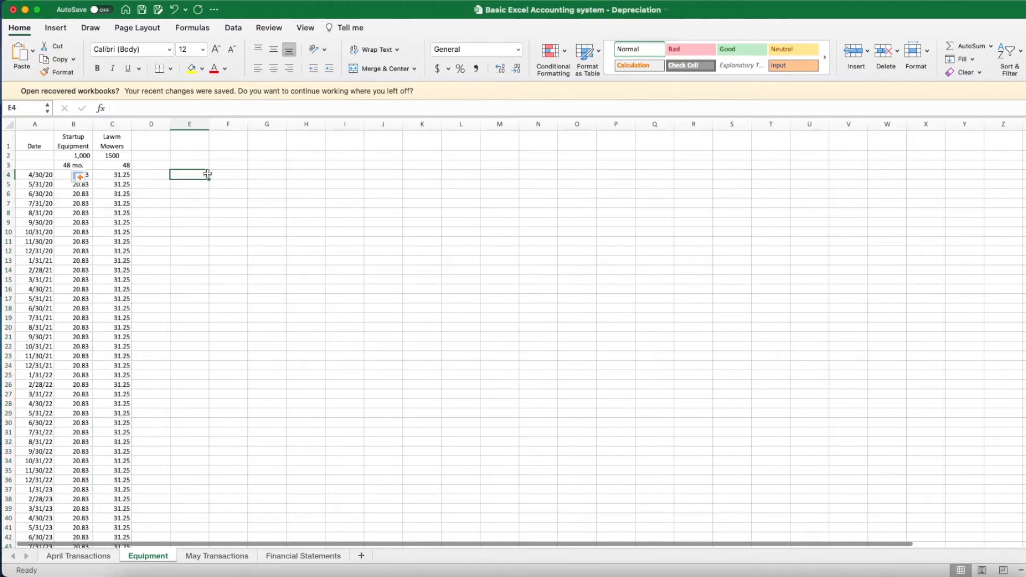
click(180, 232)
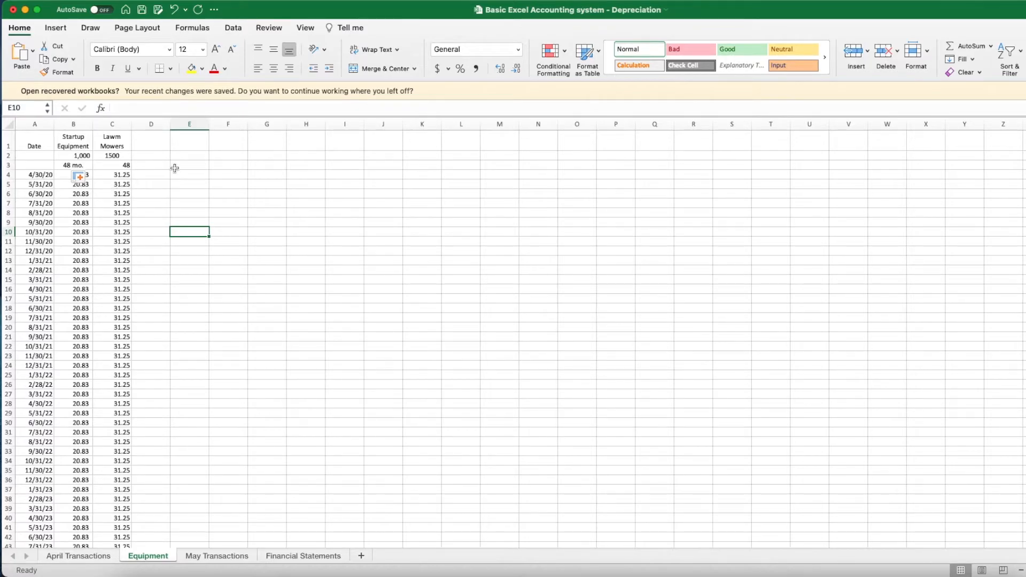
- Add a Monthly Depreciation header in E1 and widen column E
click(201, 142)
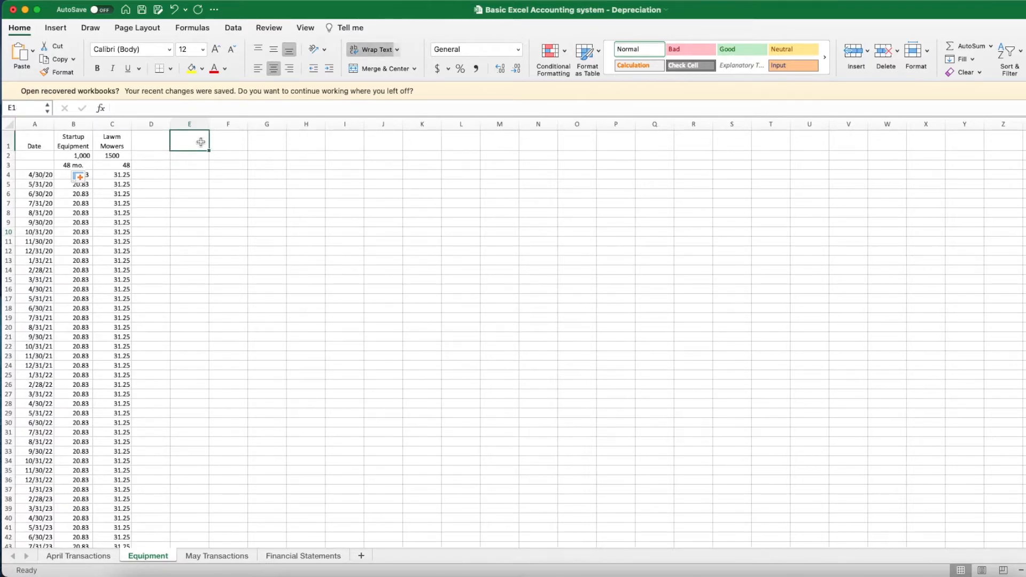
text(Mon)
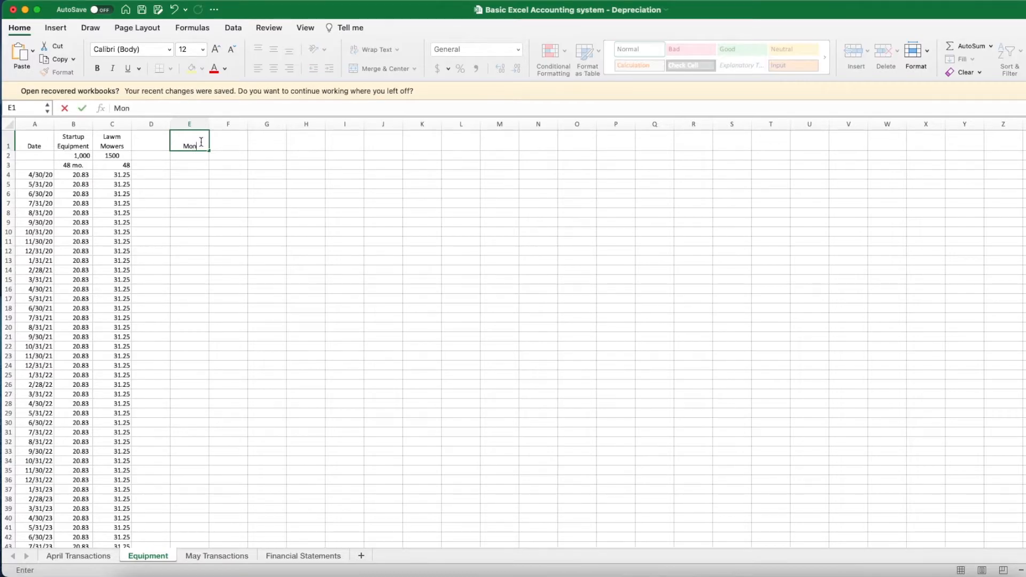
text(thly Depreciation)
key(Return)
drag(208, 121, 216, 123)
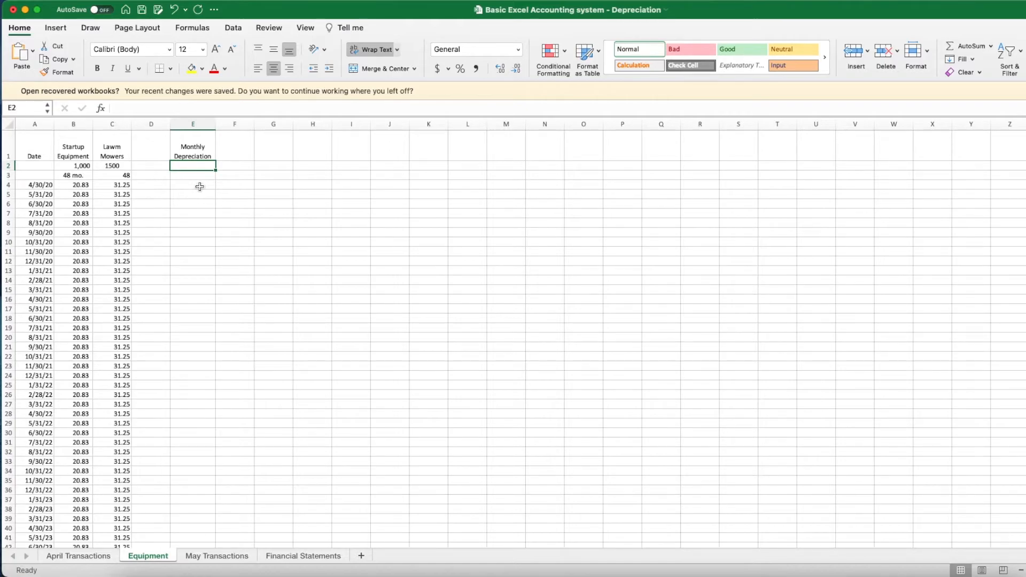
- Total row 4 in E4 with =SUM(B4:C4), giving 52.08, then return to April Transactions
click(201, 186)
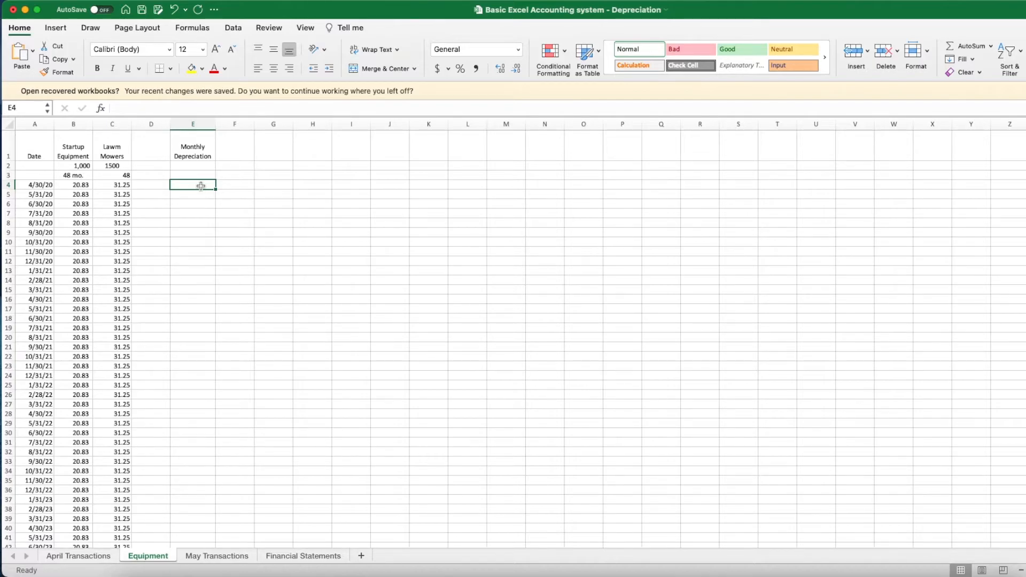
text(=sum()
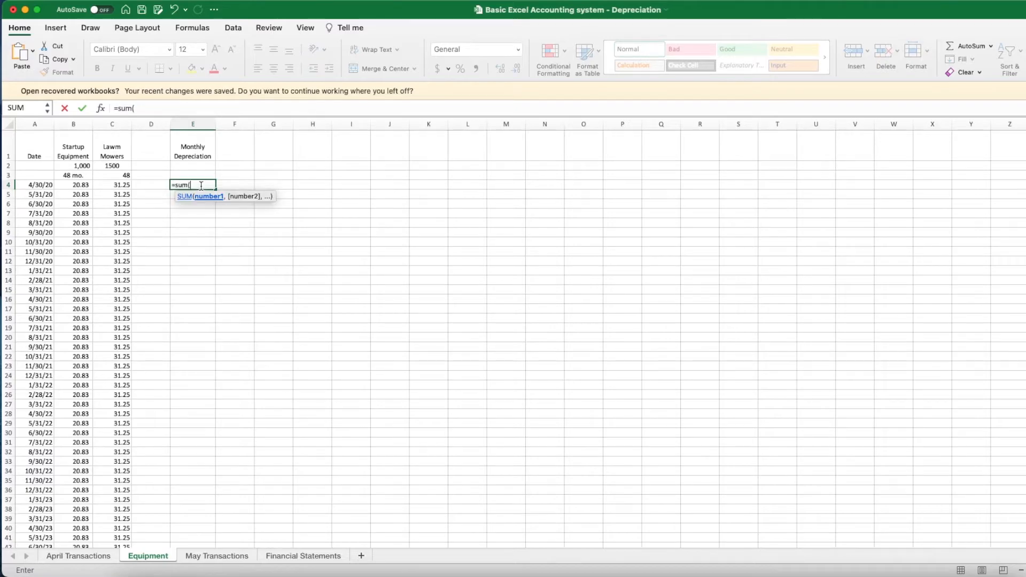
drag(80, 185, 105, 185)
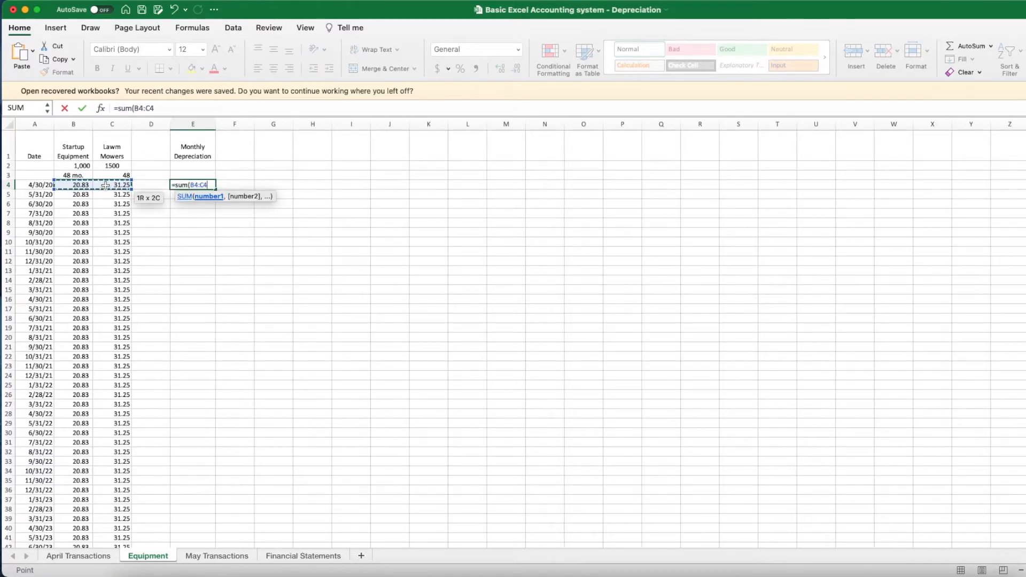
key(Return)
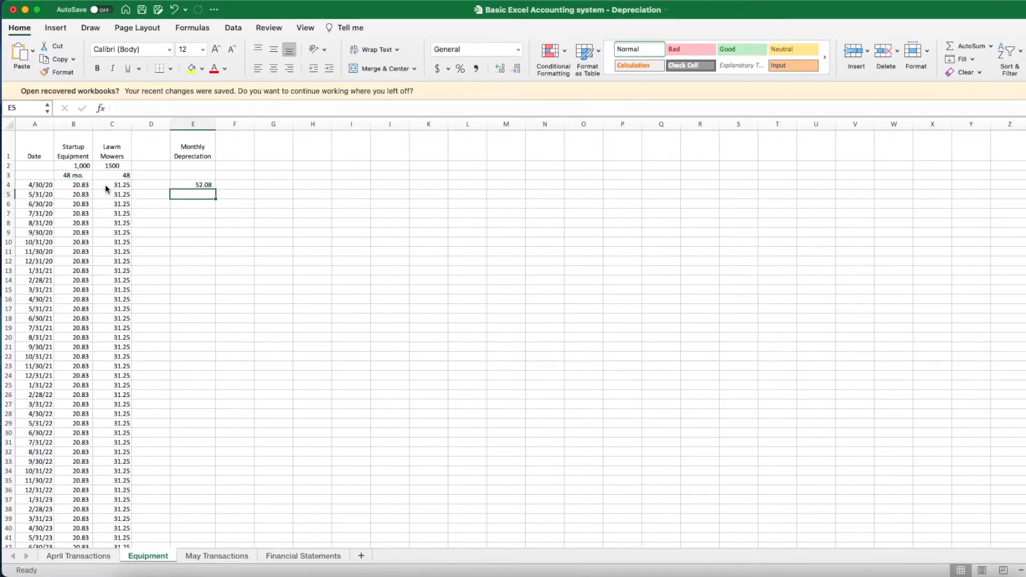
click(189, 185)
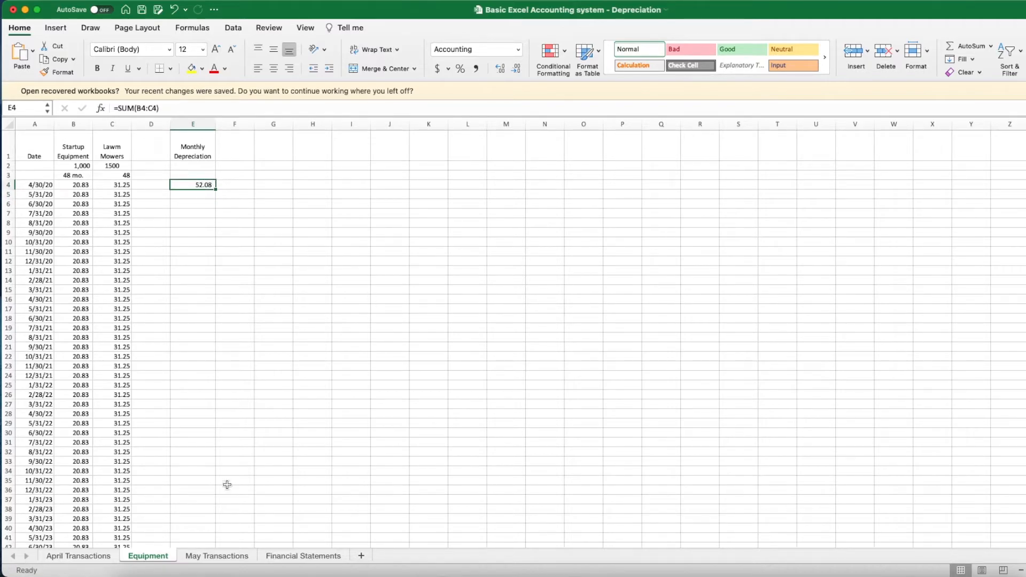
click(81, 556)
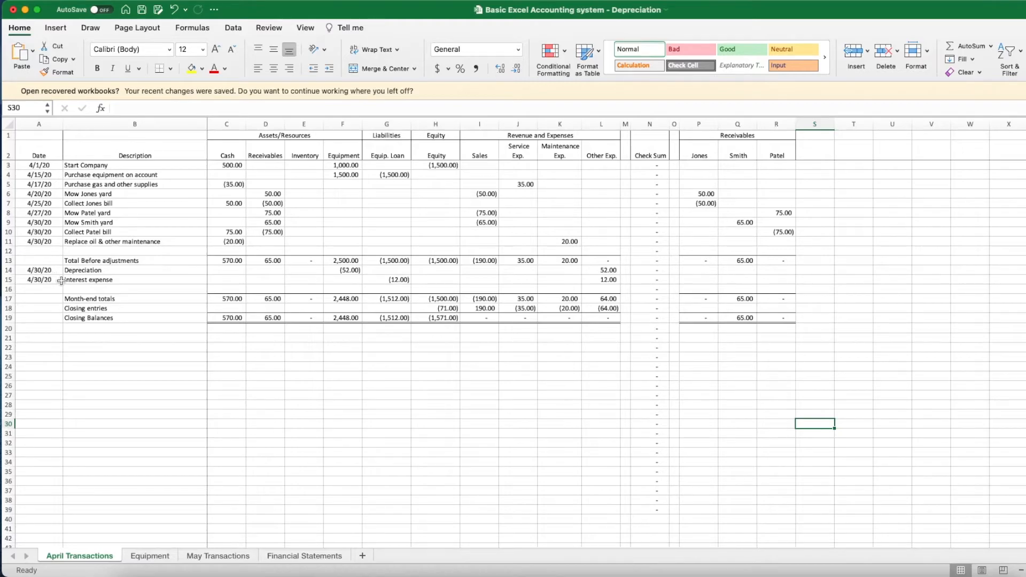
- Check the -52 depreciation entry in F14 on April Transactions, then return to the Equipment sheet
click(346, 271)
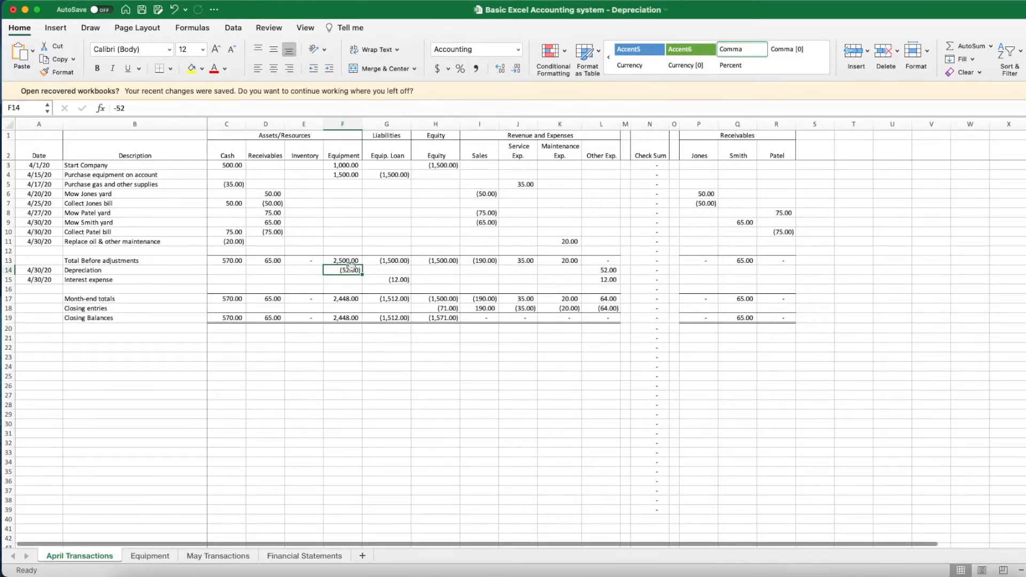
click(155, 558)
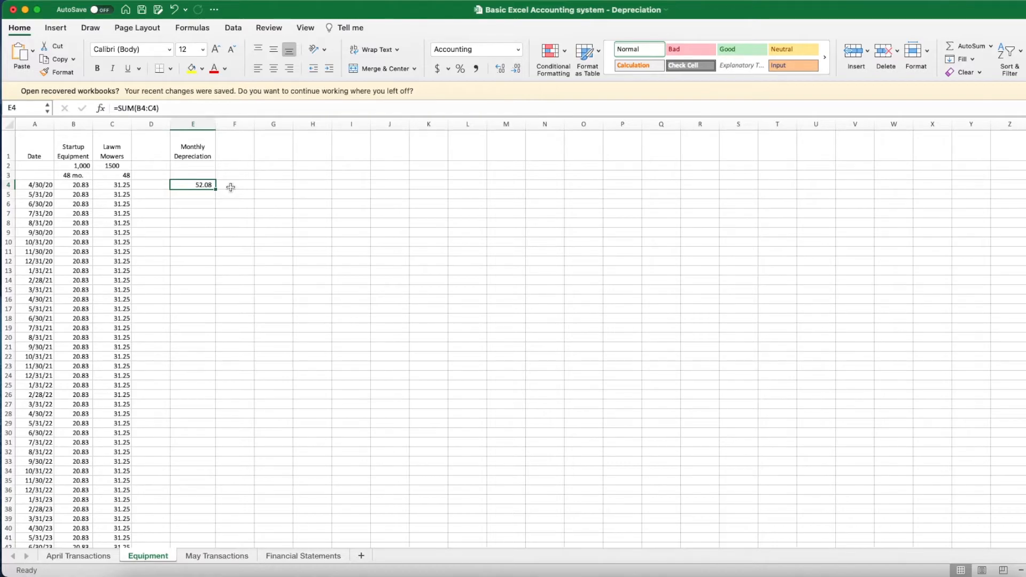
- Inspect the Monthly Depreciation total formula in E4
click(237, 205)
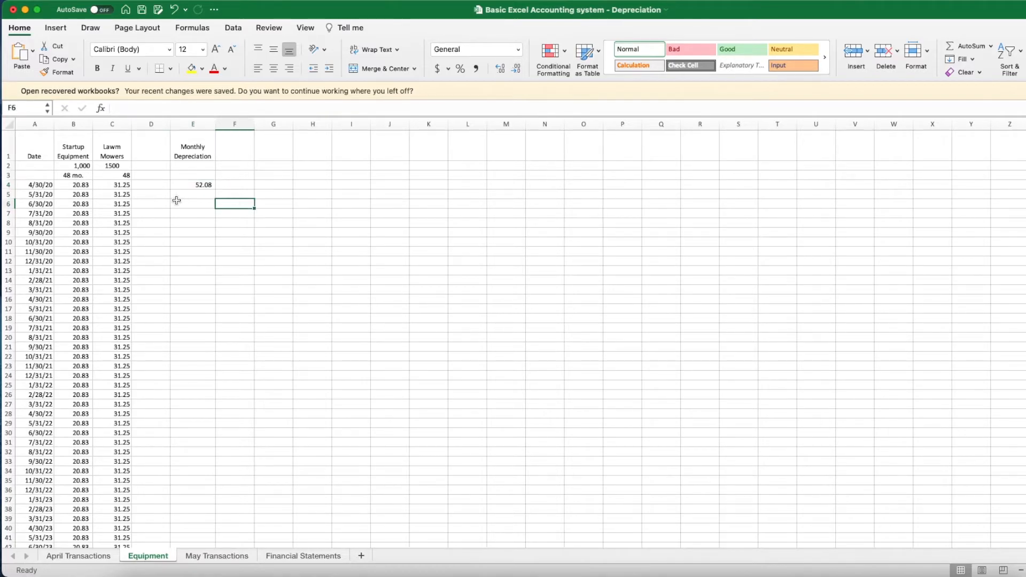
click(237, 184)
click(185, 177)
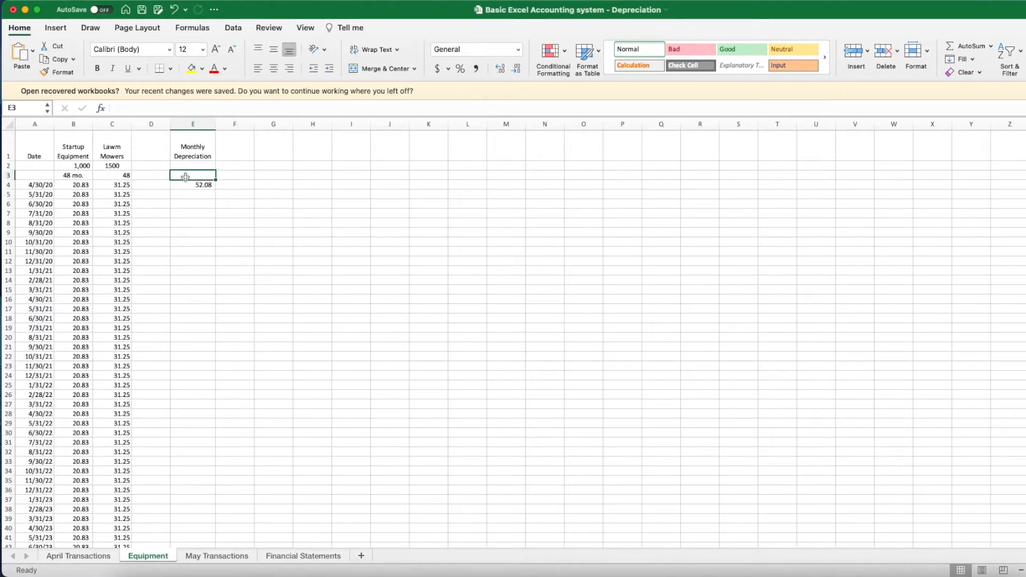
click(321, 217)
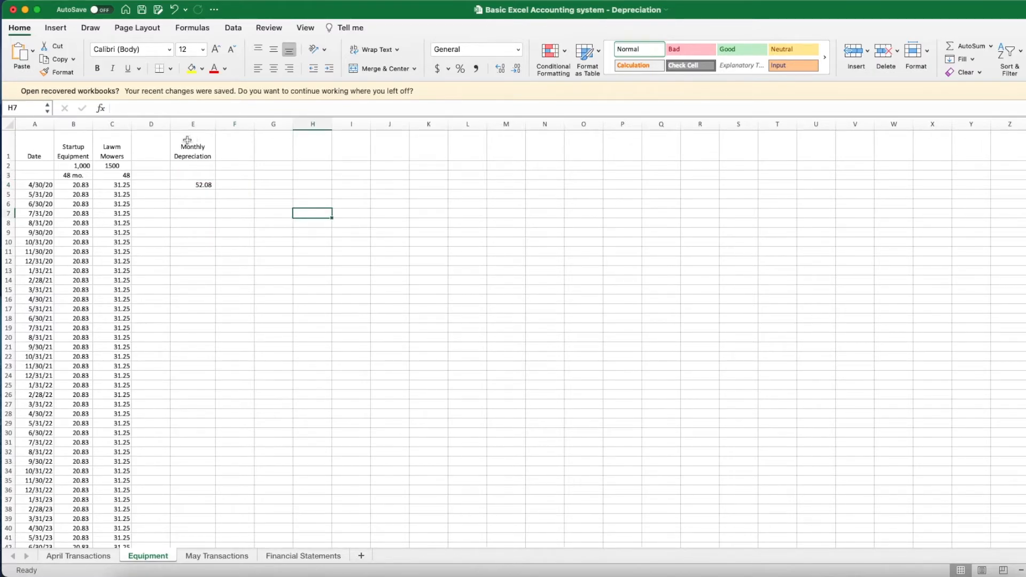
click(192, 186)
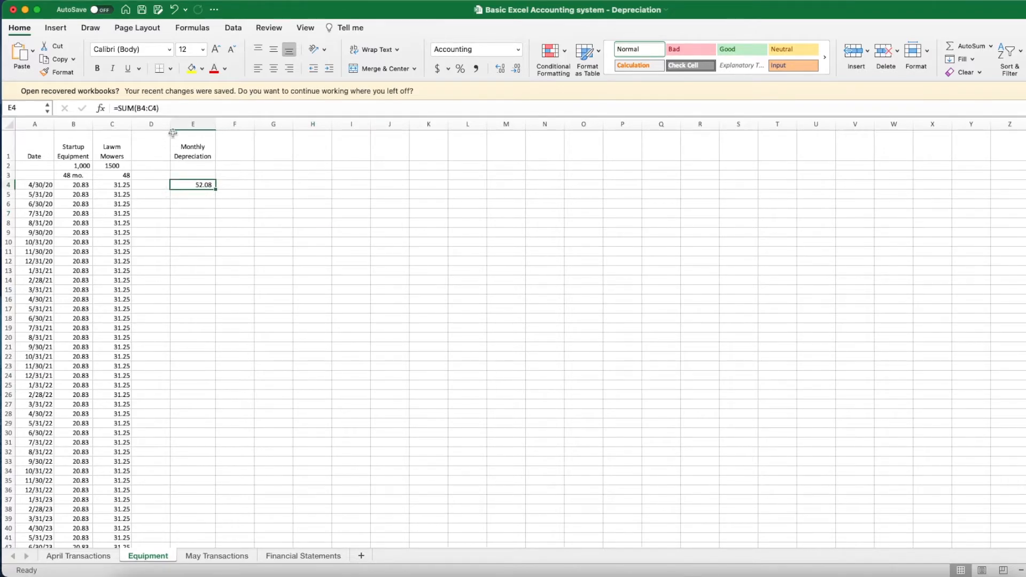
- Insert five blank columns before Monthly Depreciation, moving it to column J
click(187, 124)
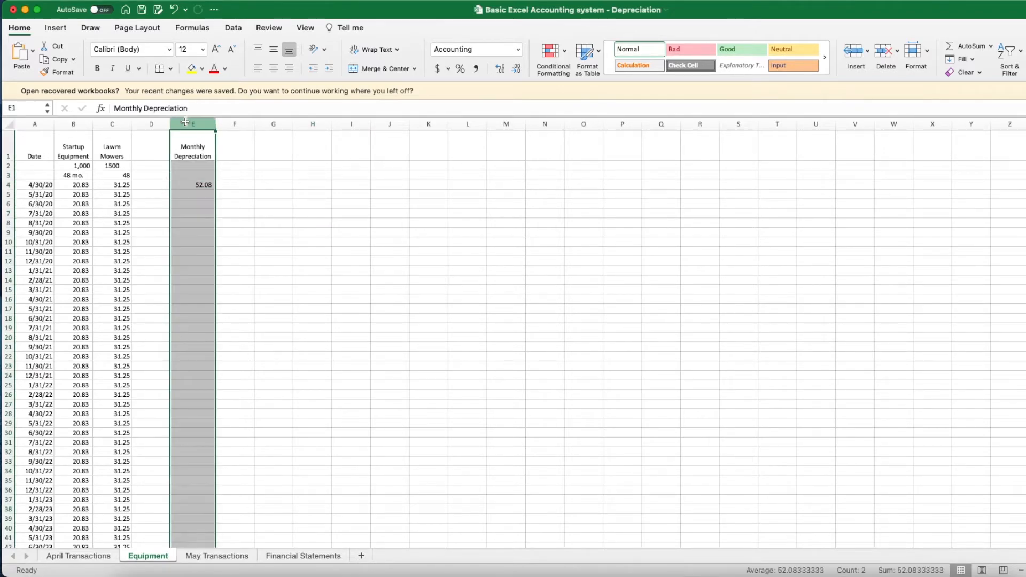
click(853, 53)
click(853, 54)
click(854, 54)
click(854, 53)
click(853, 53)
click(700, 289)
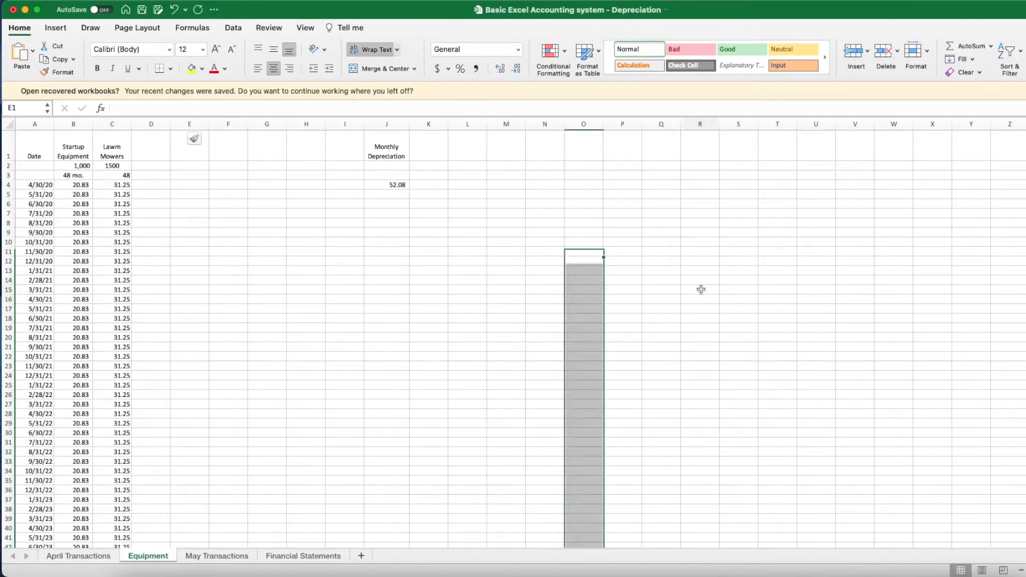
- Widen the J4 total formula to =SUM(B4:I4), still showing 52.08
click(385, 185)
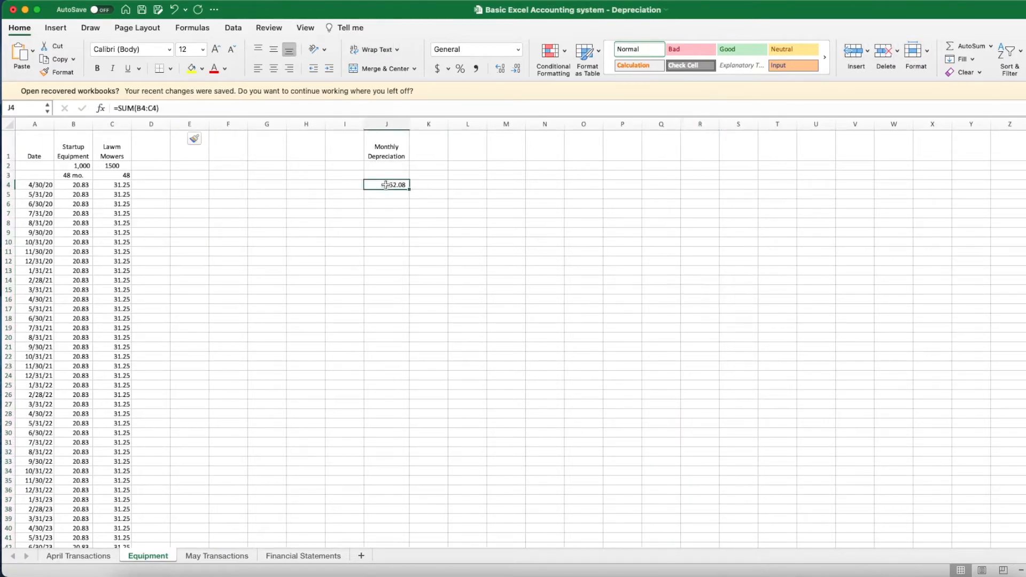
double_click(389, 185)
drag(132, 189, 346, 185)
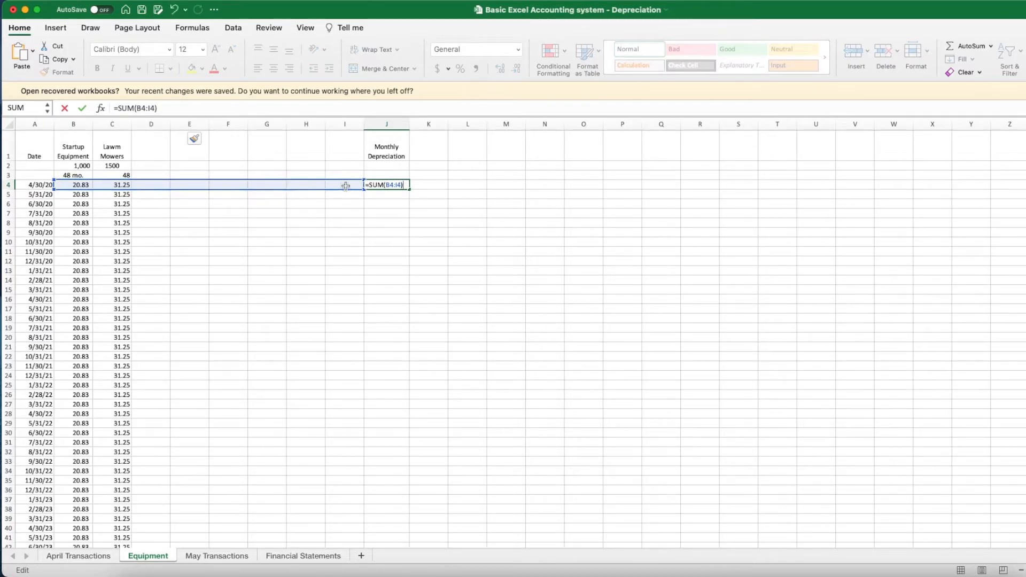
key(Return)
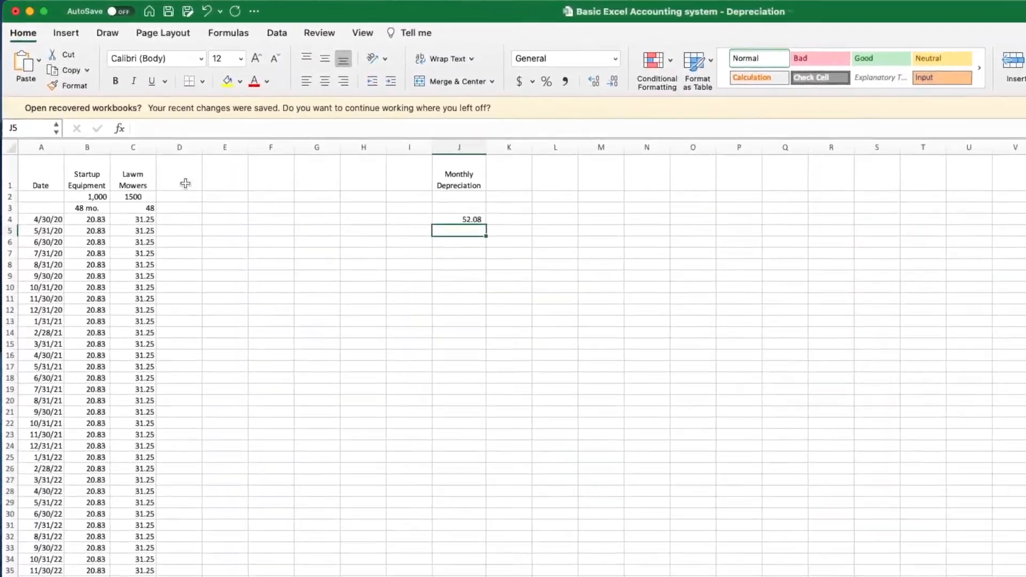
click(159, 154)
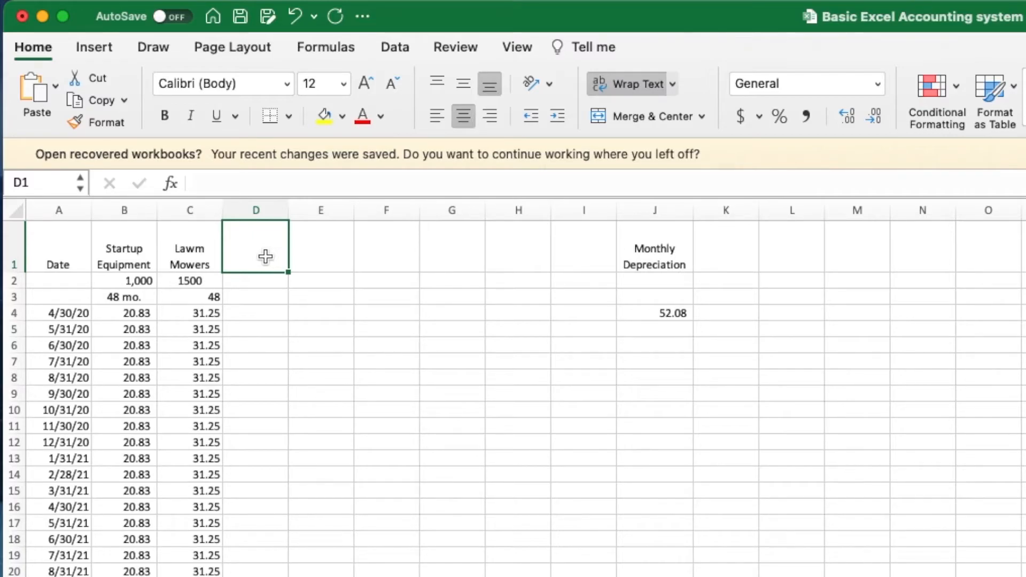
- Add a Tractor column with a 15000 price and a 60-month life
text(Tractor)
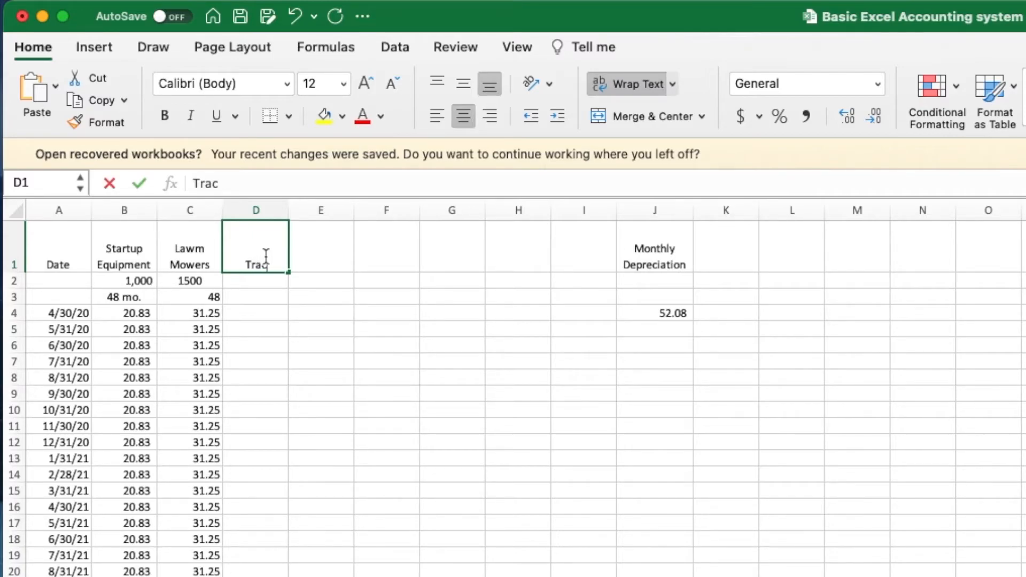
key(Return)
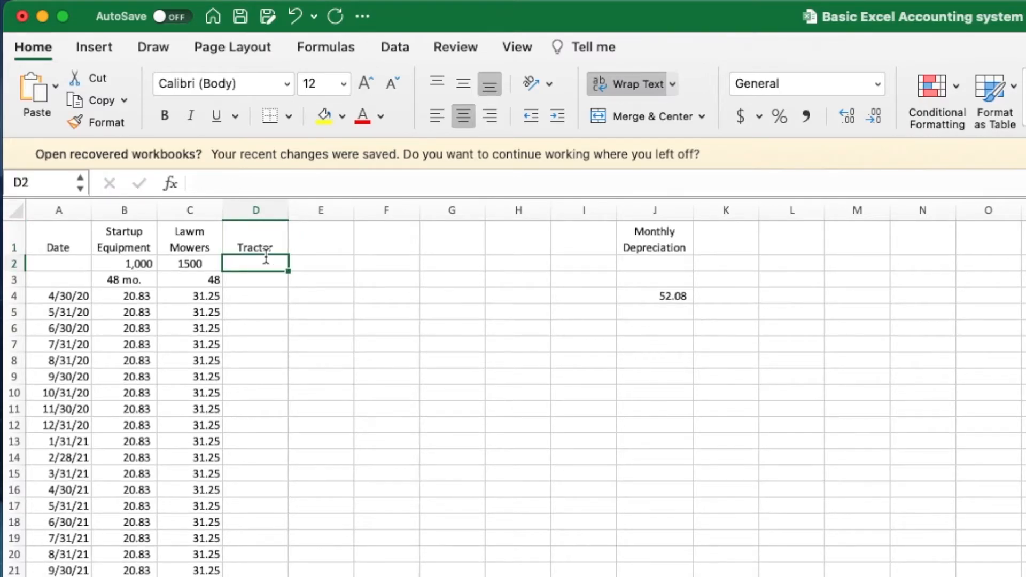
text(60\)
key(Return)
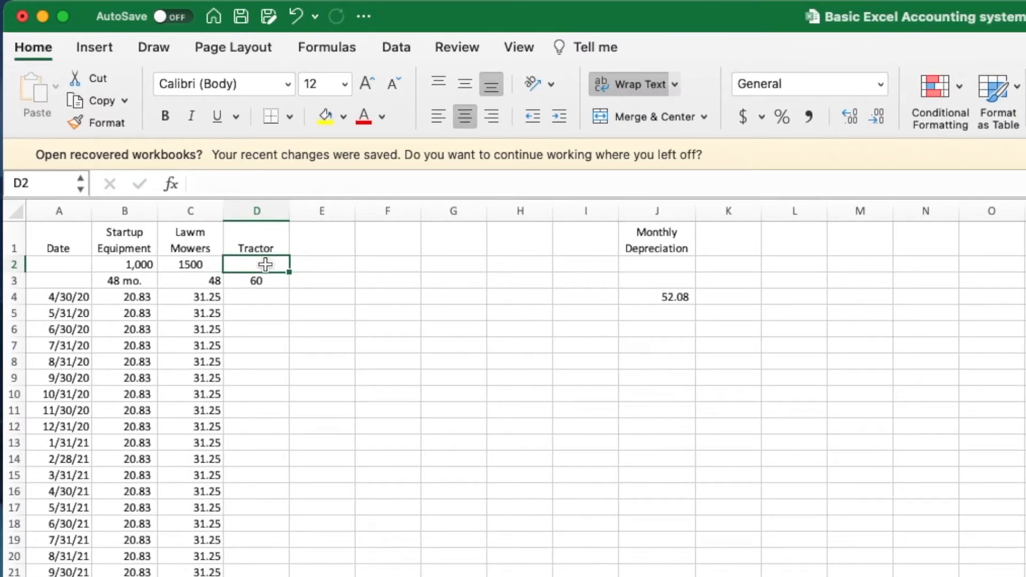
text(15)
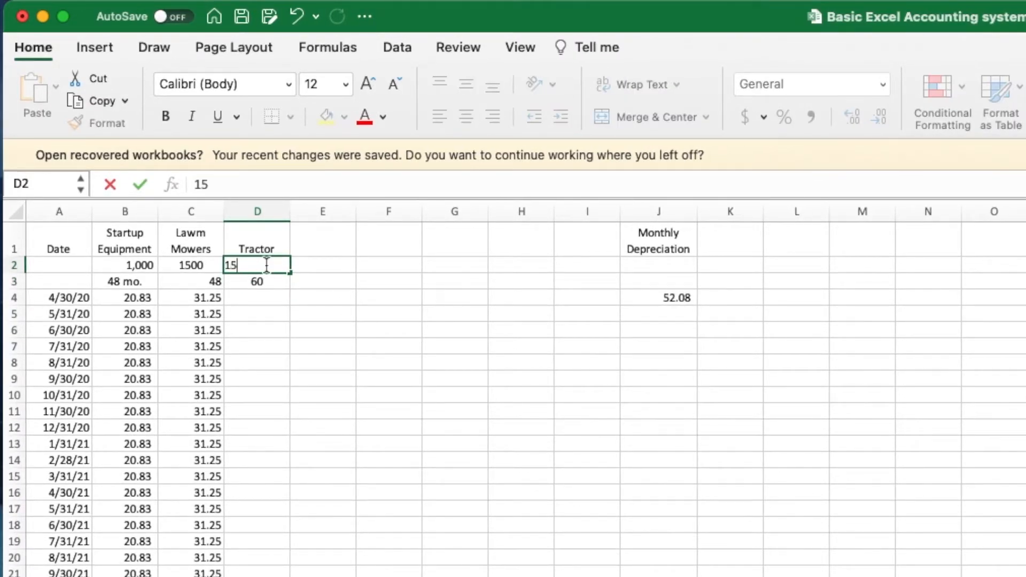
text(000)
key(Return)
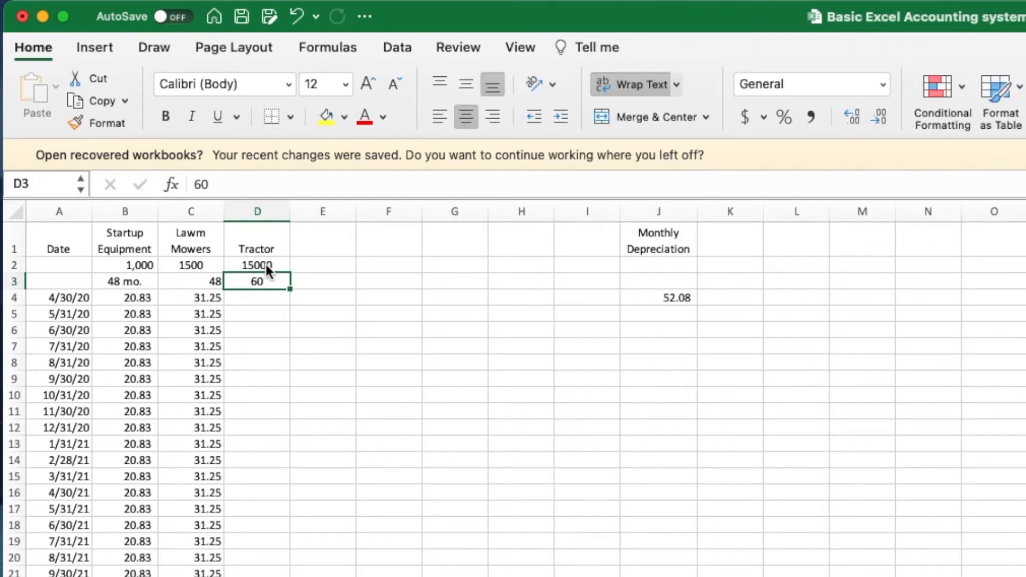
- Format the row 2 prices in Comma Style with no decimal places
click(13, 265)
click(823, 117)
click(871, 115)
click(871, 116)
click(419, 336)
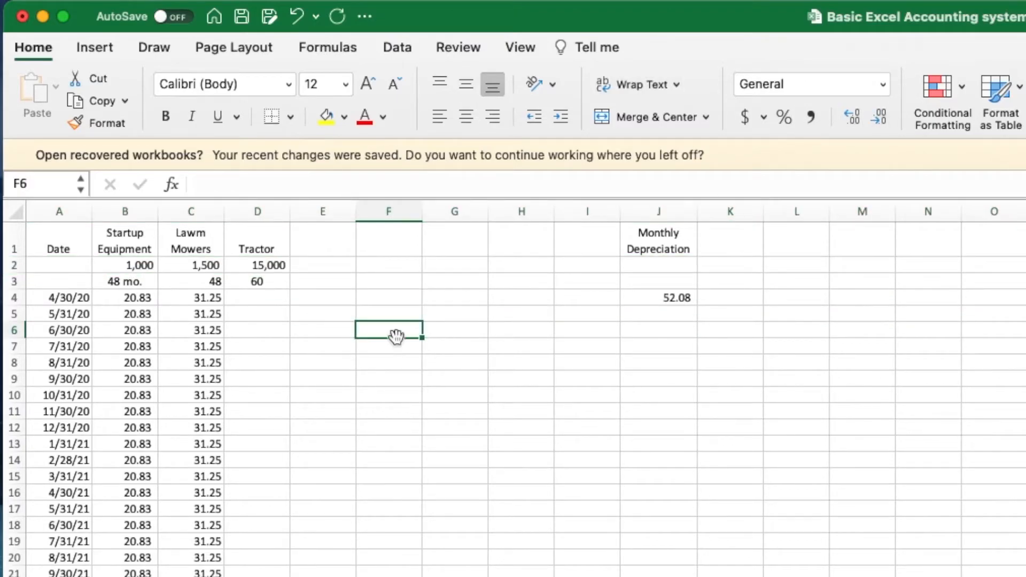
click(273, 282)
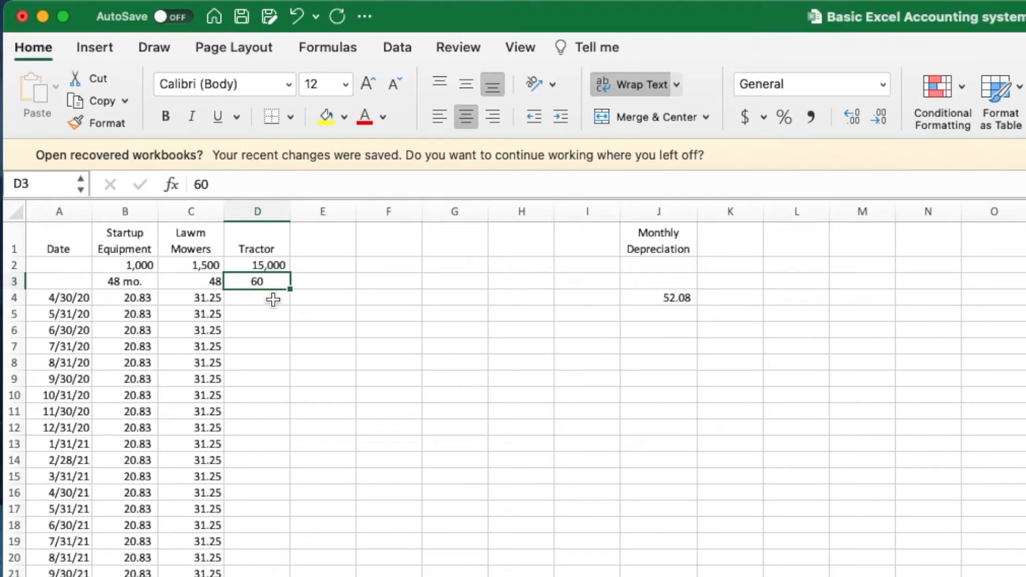
click(274, 300)
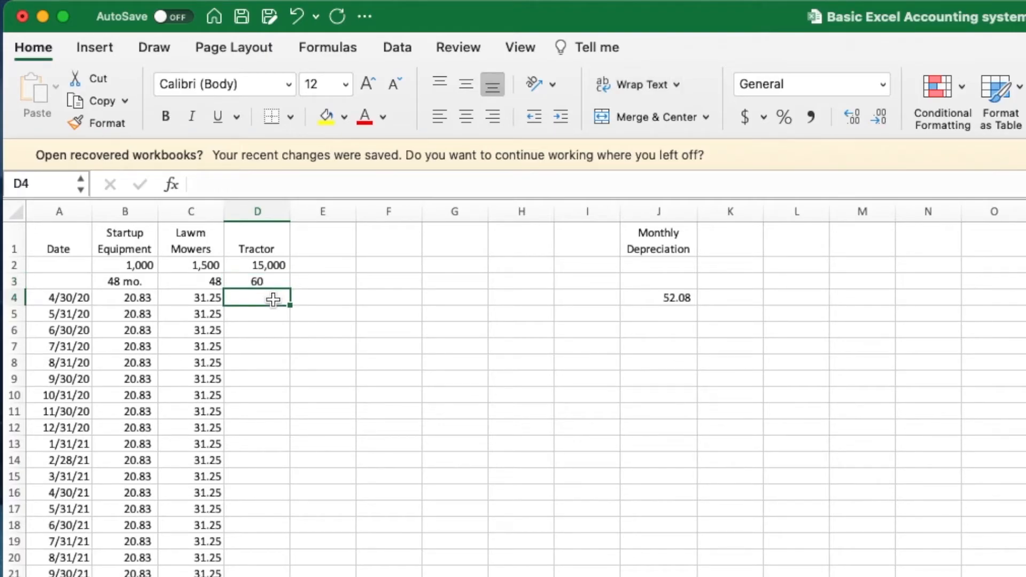
- Enter the tractor depreciation formula =$D$2/$D$3 in D4, giving 250
text(=)
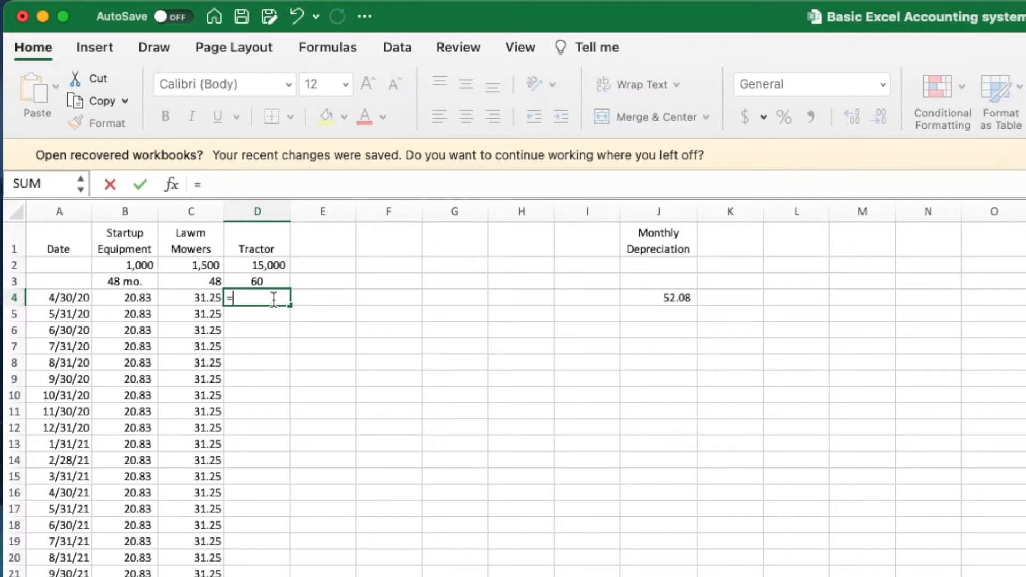
click(261, 264)
text(/)
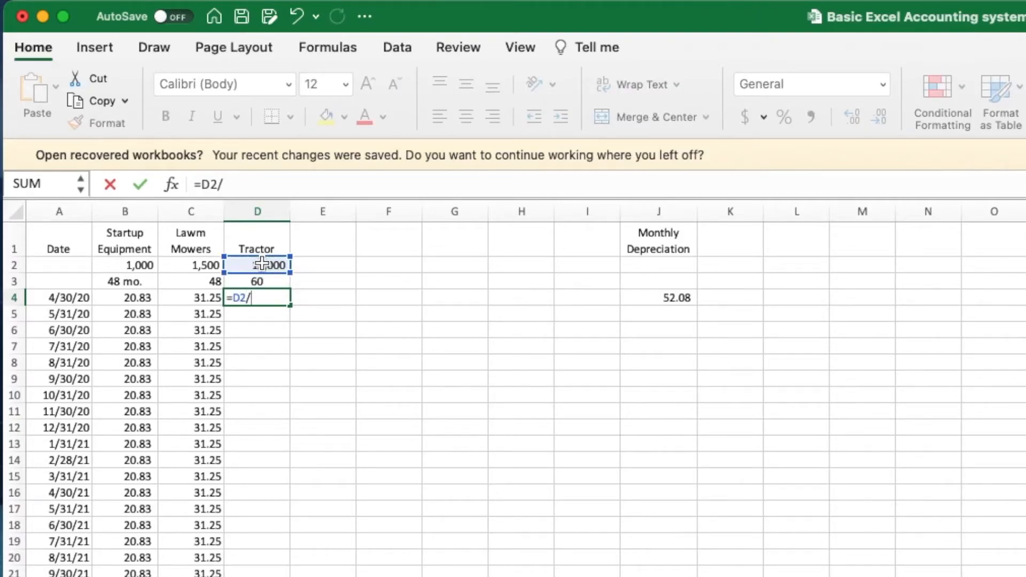
click(259, 281)
click(201, 184)
key(F4)
key(F4)
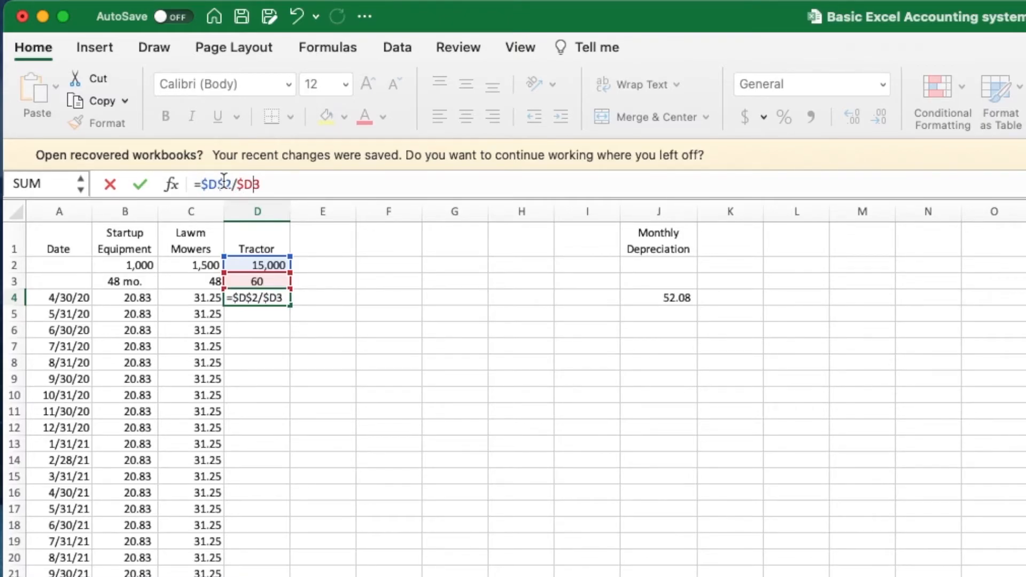
key(Return)
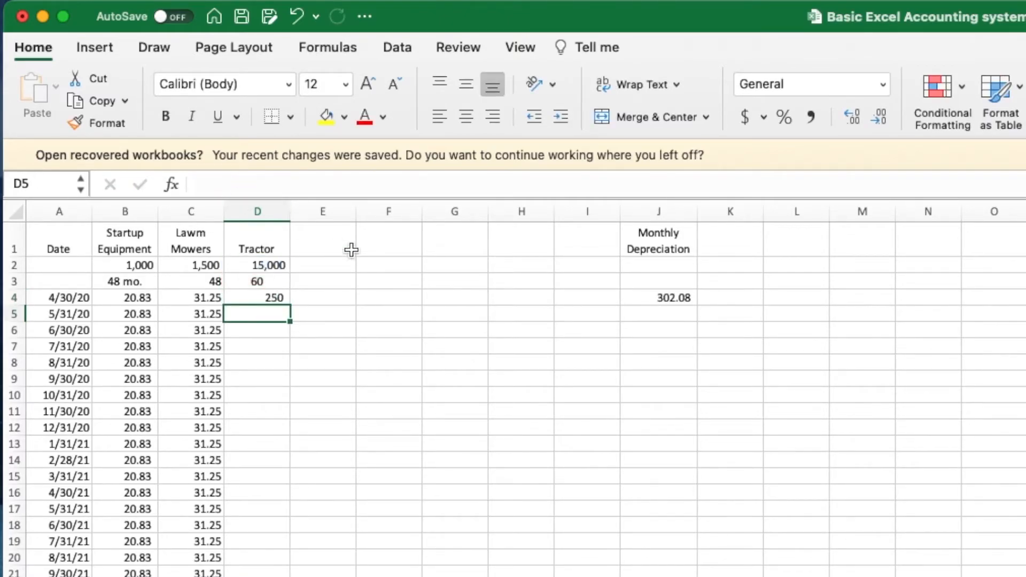
- Fill the 250 depreciation down column D and clear the April cell D4
click(254, 296)
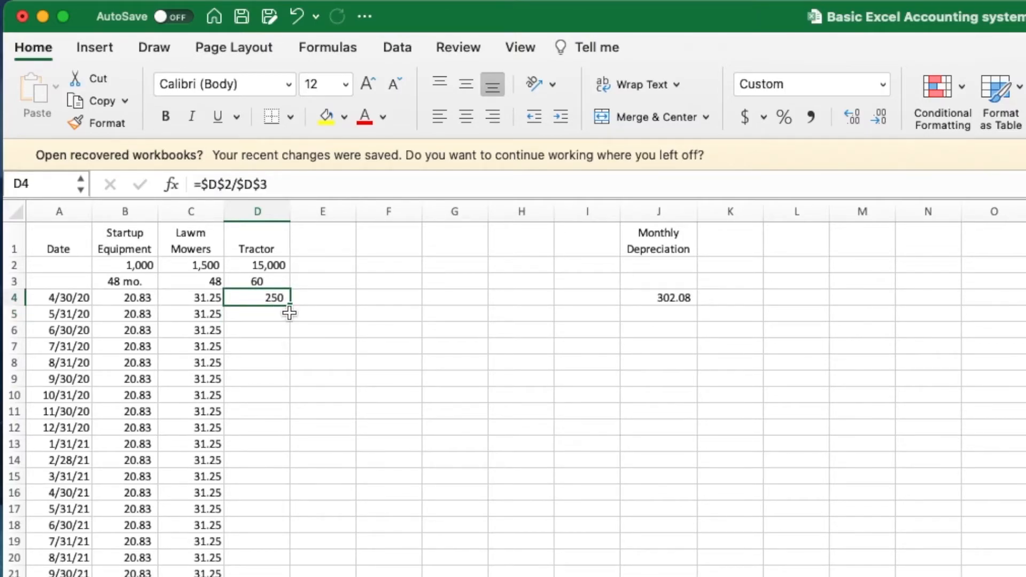
drag(291, 308, 283, 576)
scroll(323, 320, up, 10)
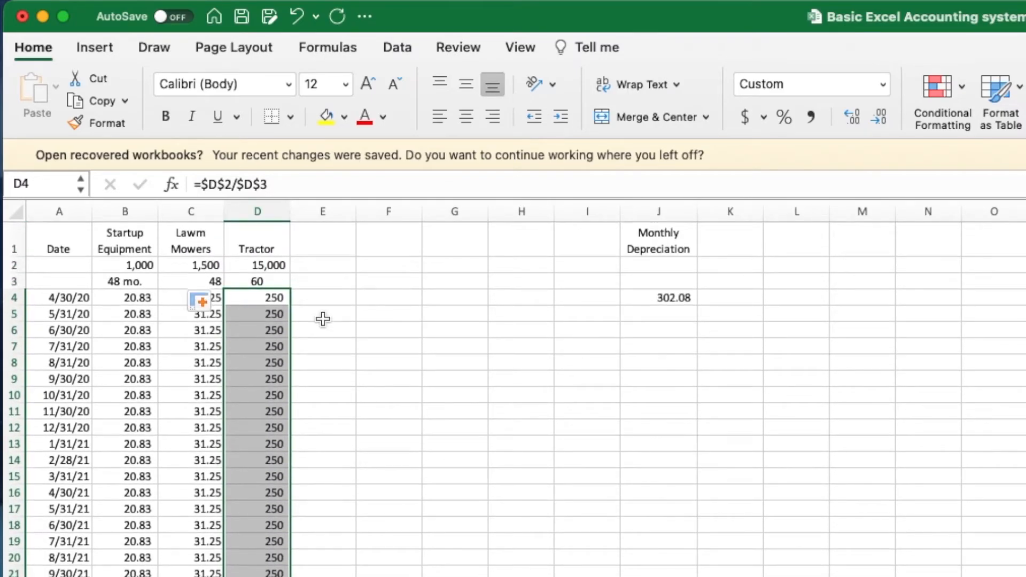
click(346, 253)
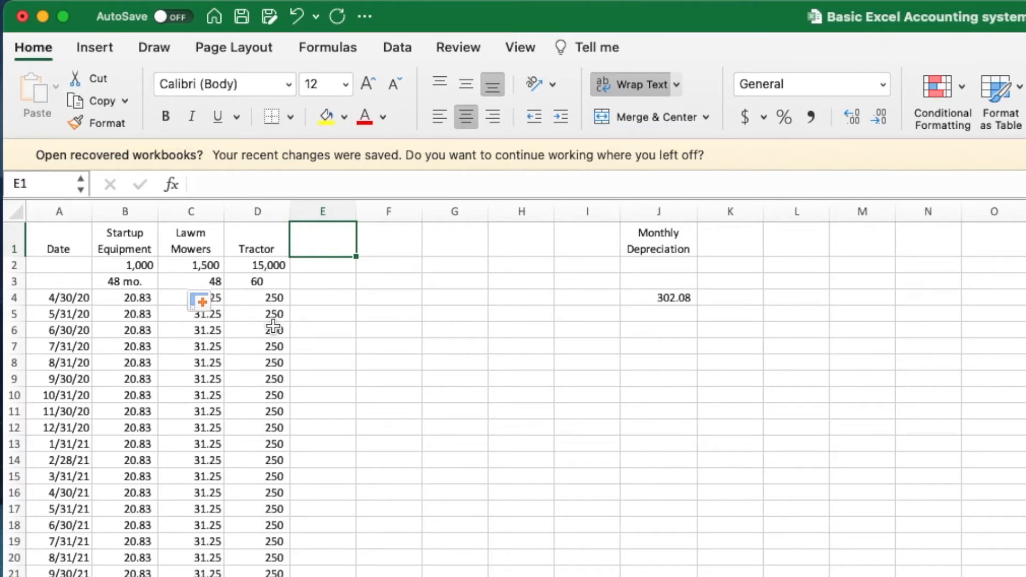
click(263, 299)
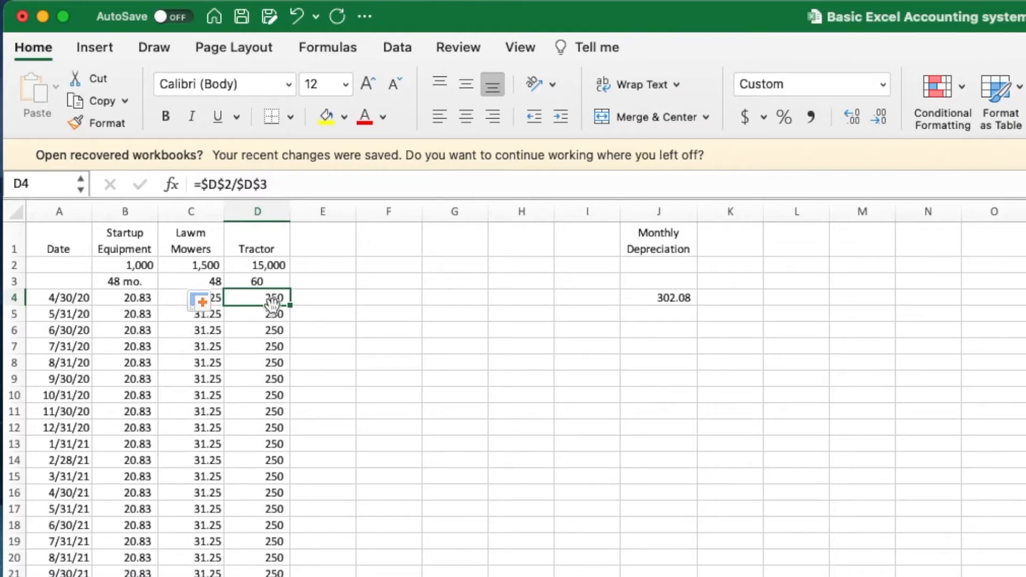
key(Delete)
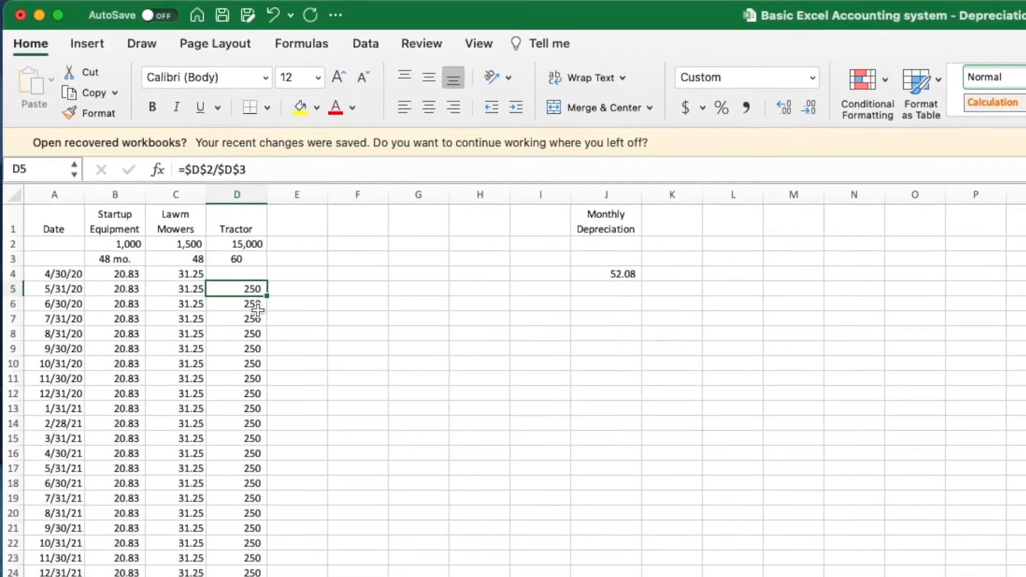
- Keep tractor depreciation to 60 months in D5:D64 and extend dates to 1/31/26
drag(254, 292, 254, 576)
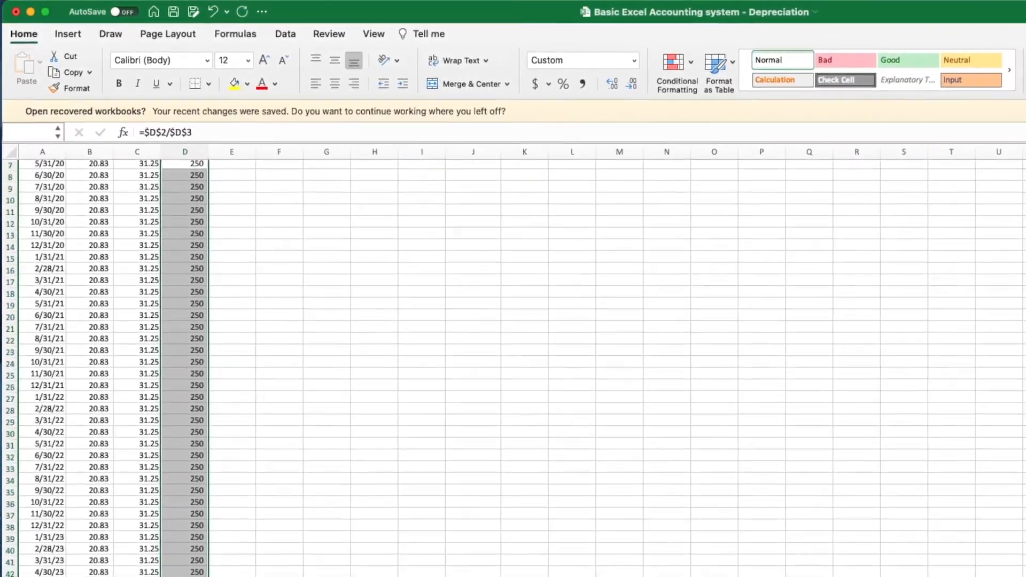
drag(185, 576, 156, 529)
drag(39, 488, 69, 519)
click(154, 430)
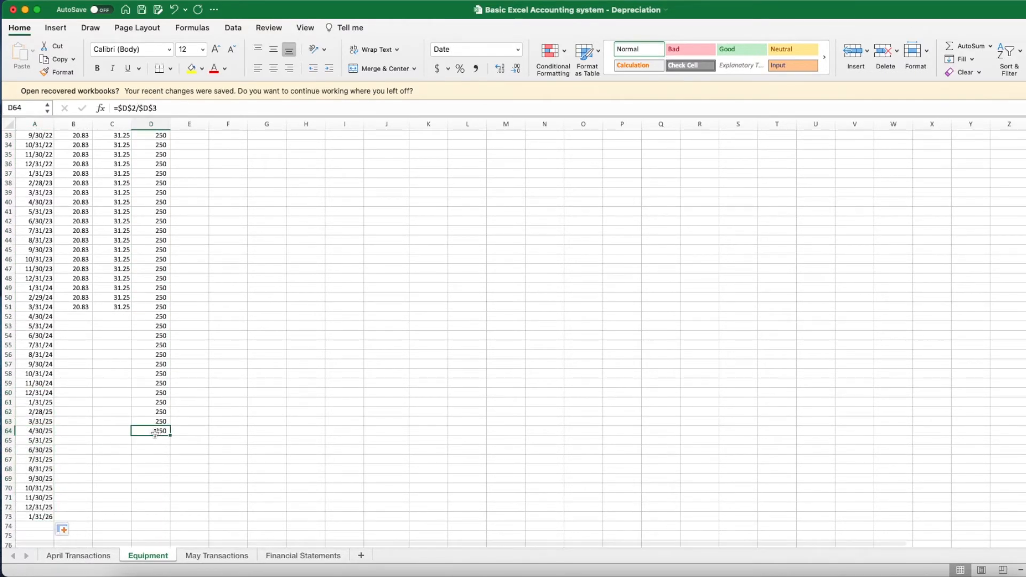
drag(158, 431, 158, 188)
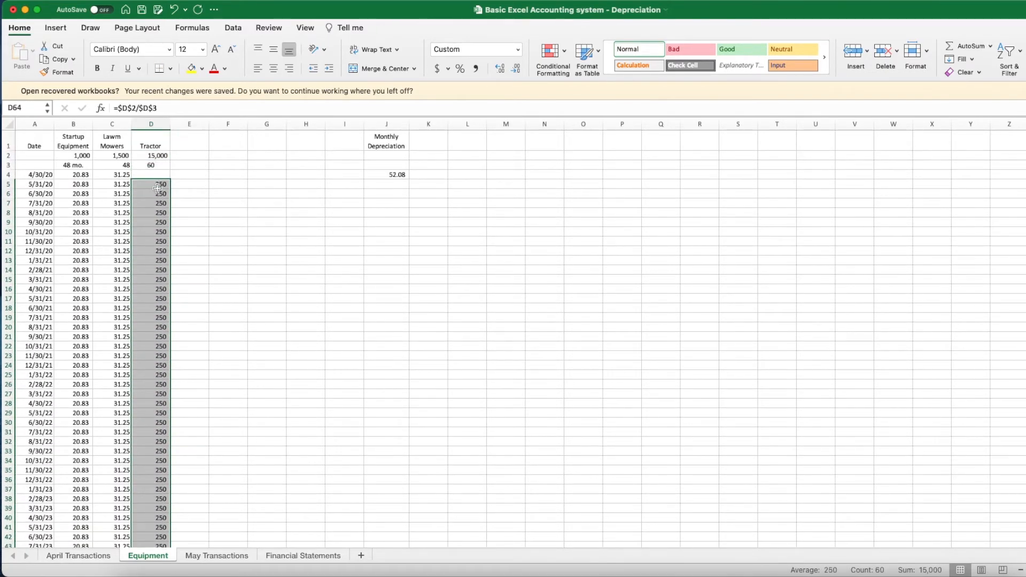
click(218, 182)
- Fill the J4 Monthly Depreciation total down column J, showing 302.08 from 5/31/20
scroll(186, 174, right, 1)
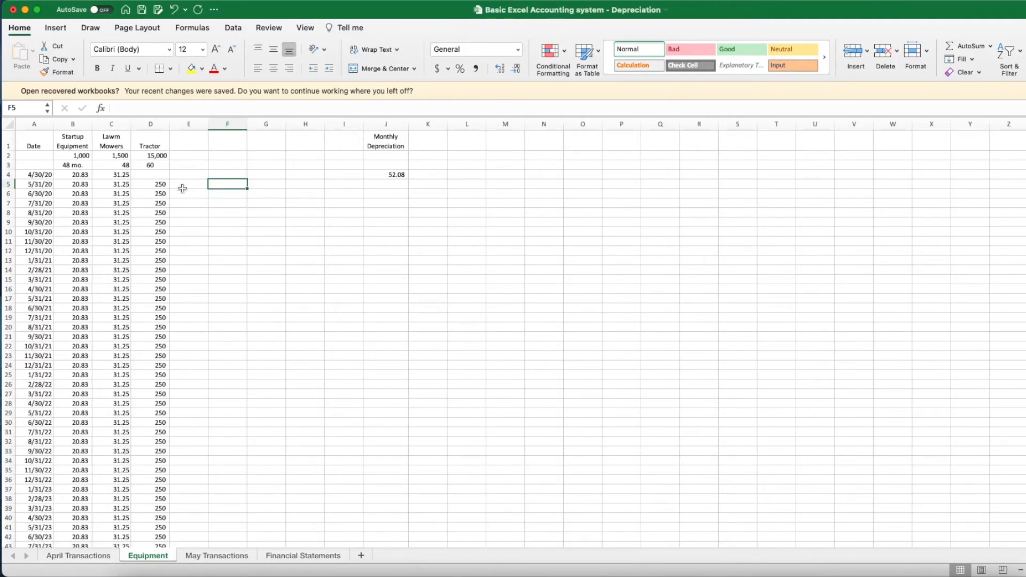
click(396, 173)
drag(409, 180, 394, 528)
scroll(385, 267, up, 10)
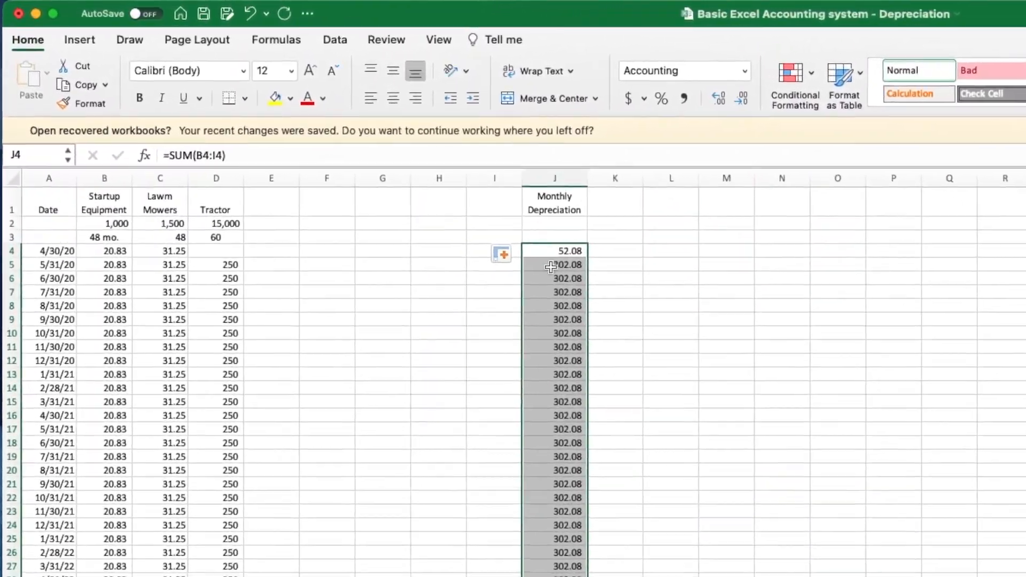
click(559, 249)
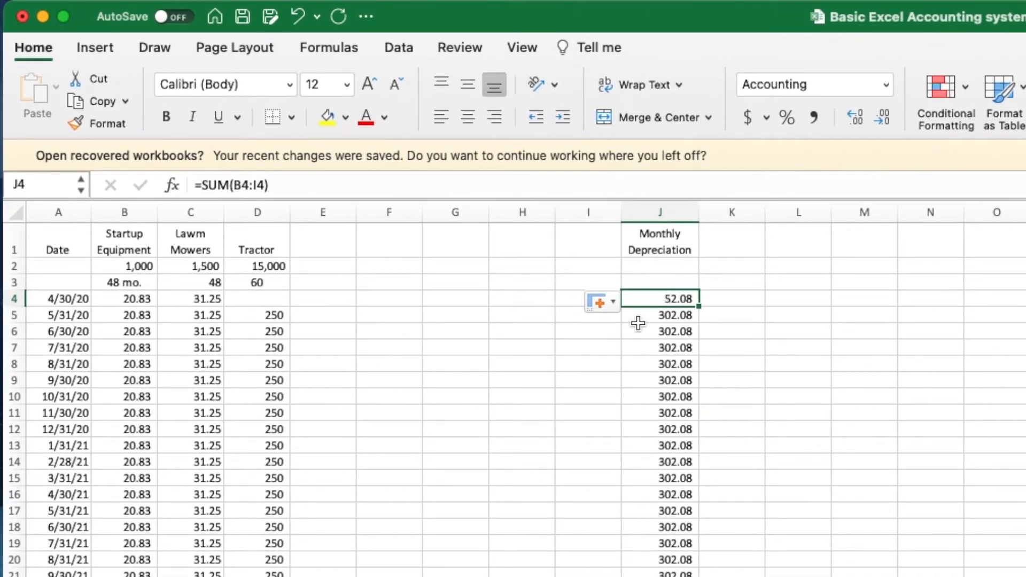
click(647, 316)
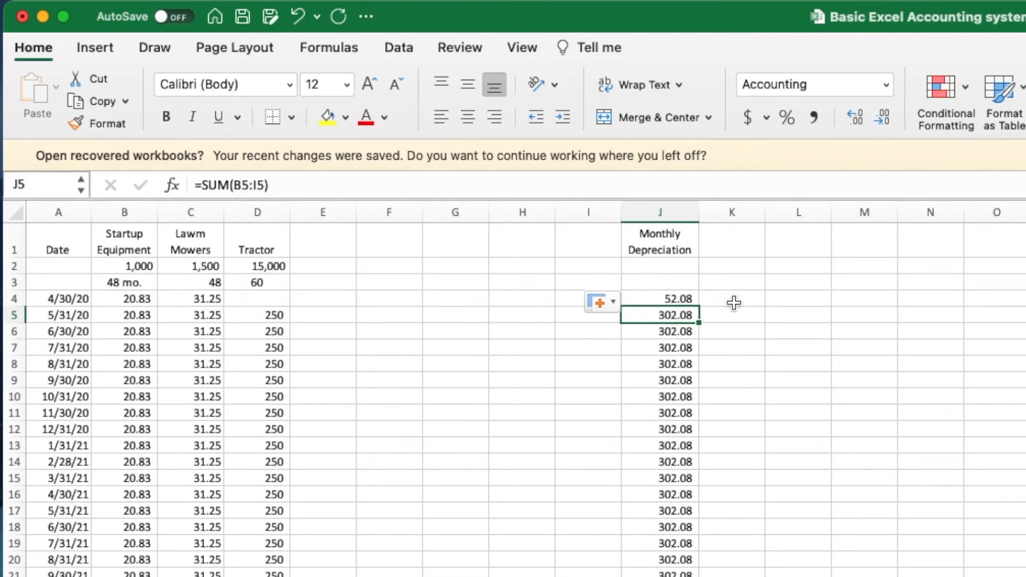
click(456, 327)
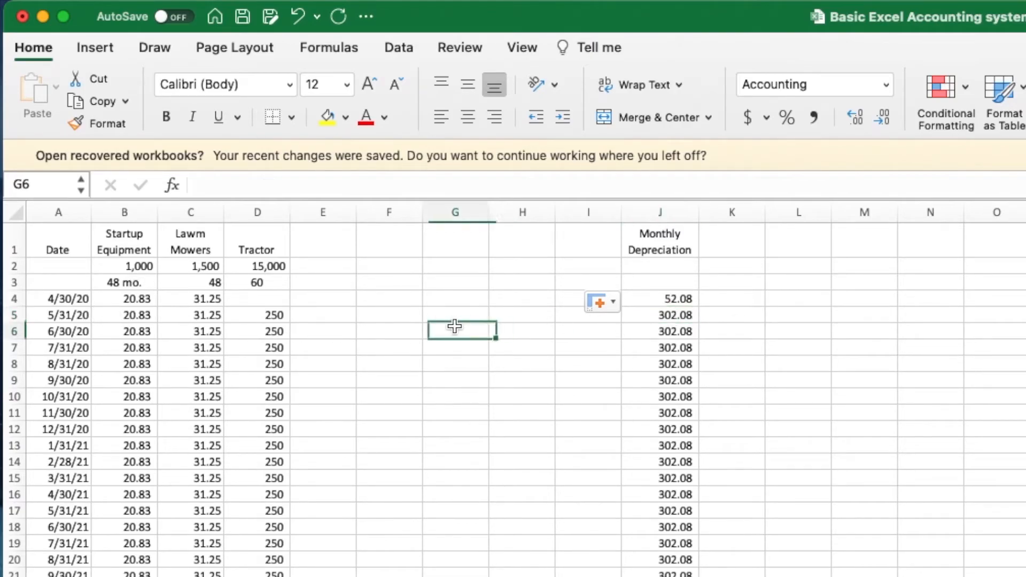
click(443, 318)
click(344, 325)
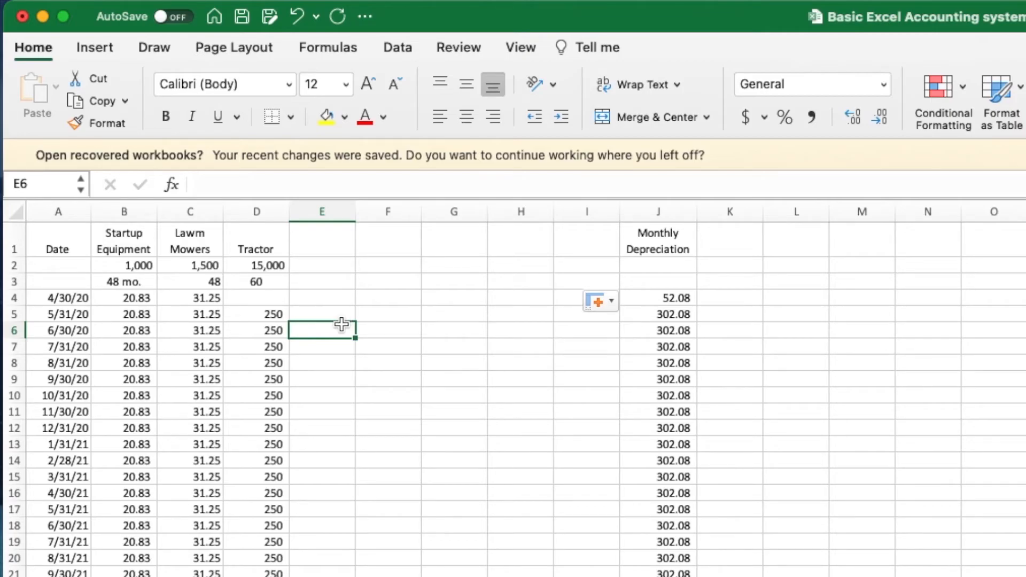
click(266, 263)
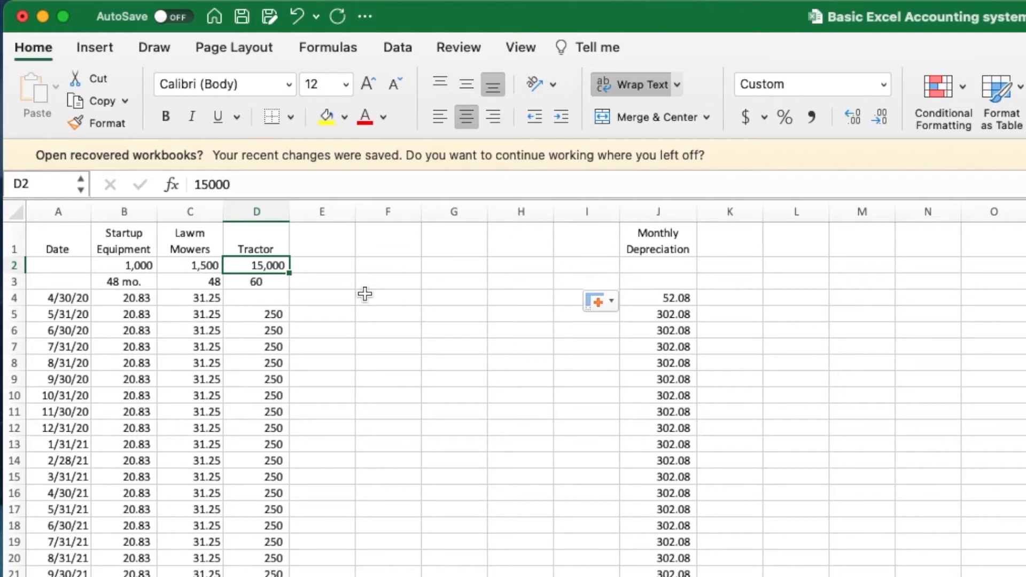
click(259, 314)
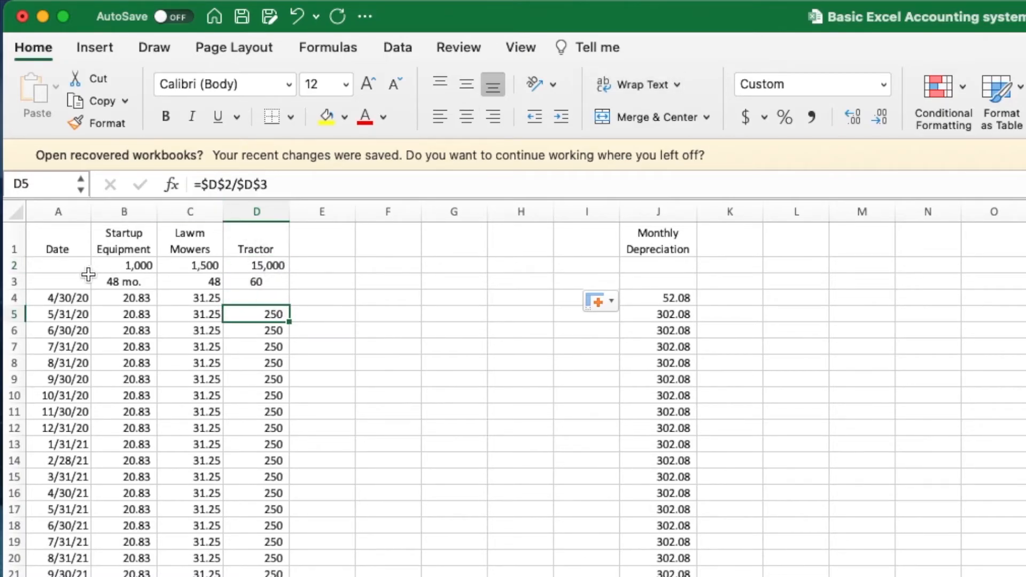
click(13, 281)
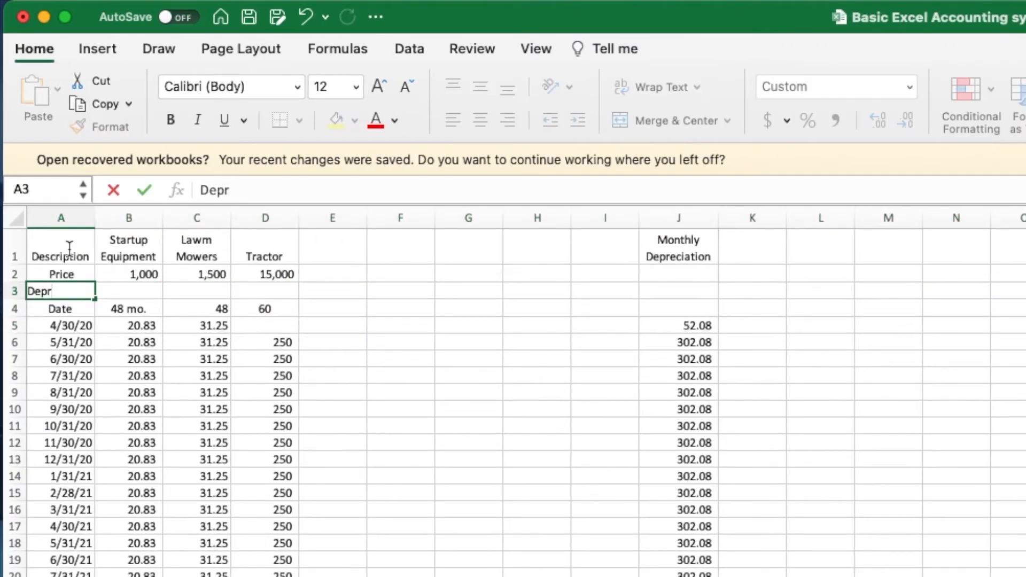
- Label A3 'Depreicable Base', widen column A, and restore row 3's height
text(eicable Base)
key(Return)
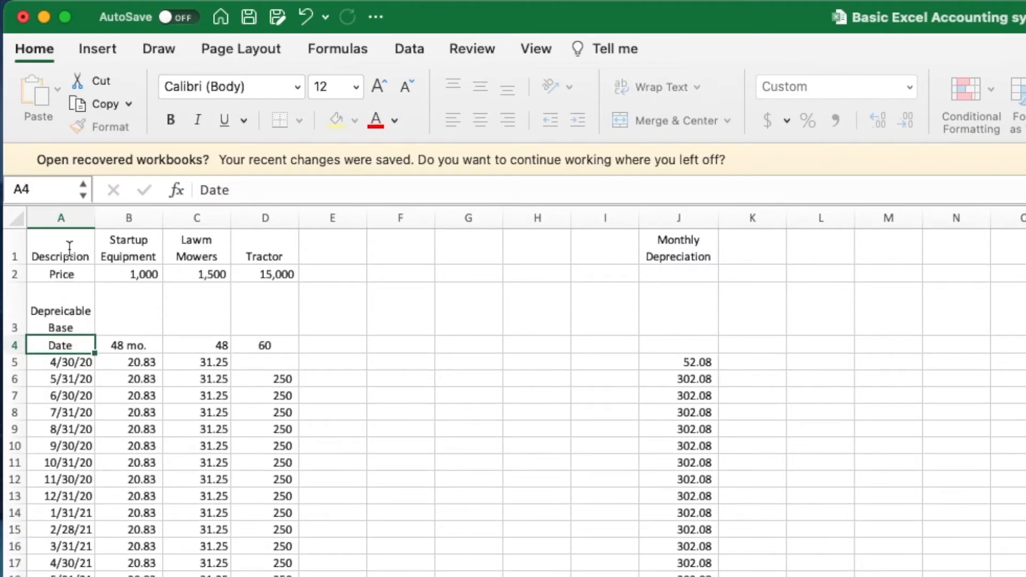
drag(95, 214, 132, 212)
click(574, 395)
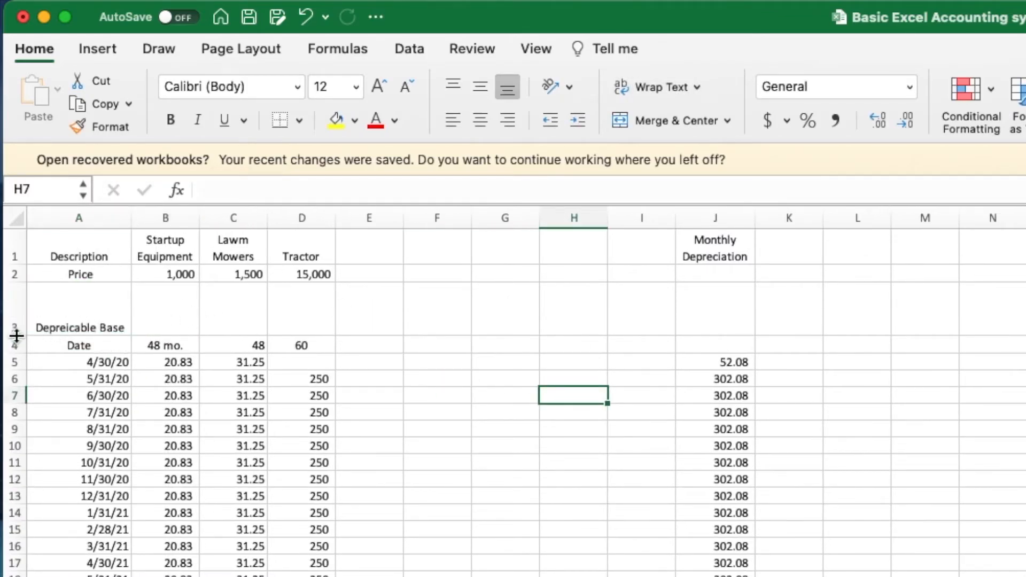
drag(16, 336, 16, 300)
- Enter depreciable bases 1000, 1500 and 14,000 in B3, C3 and D3
click(197, 290)
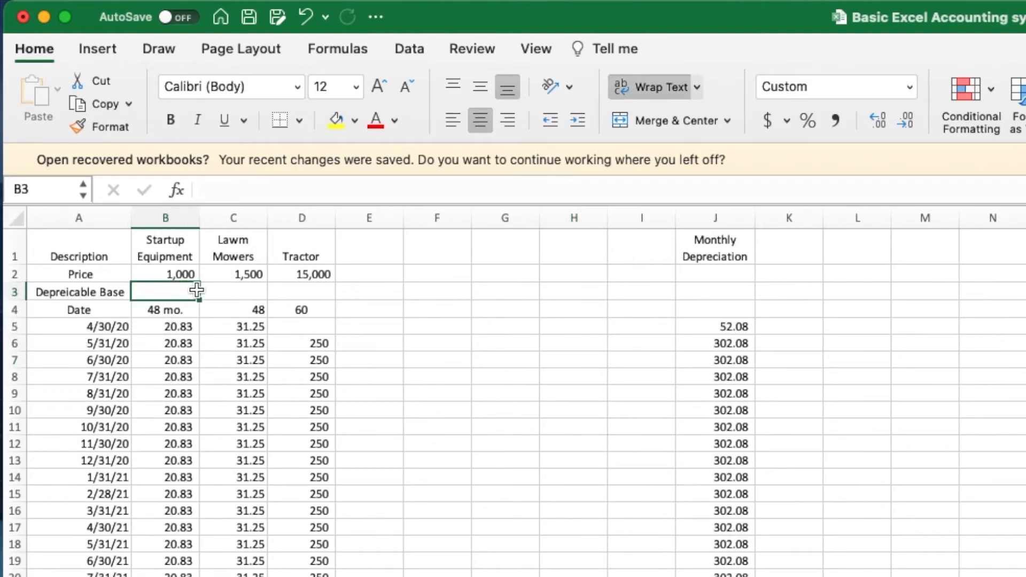
text(1000)
key(Tab)
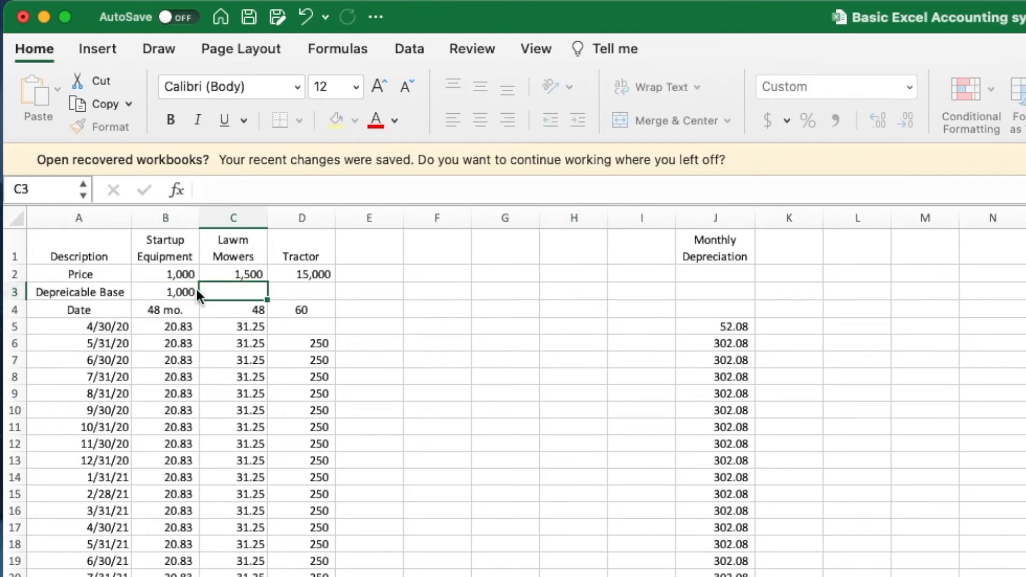
text(1500)
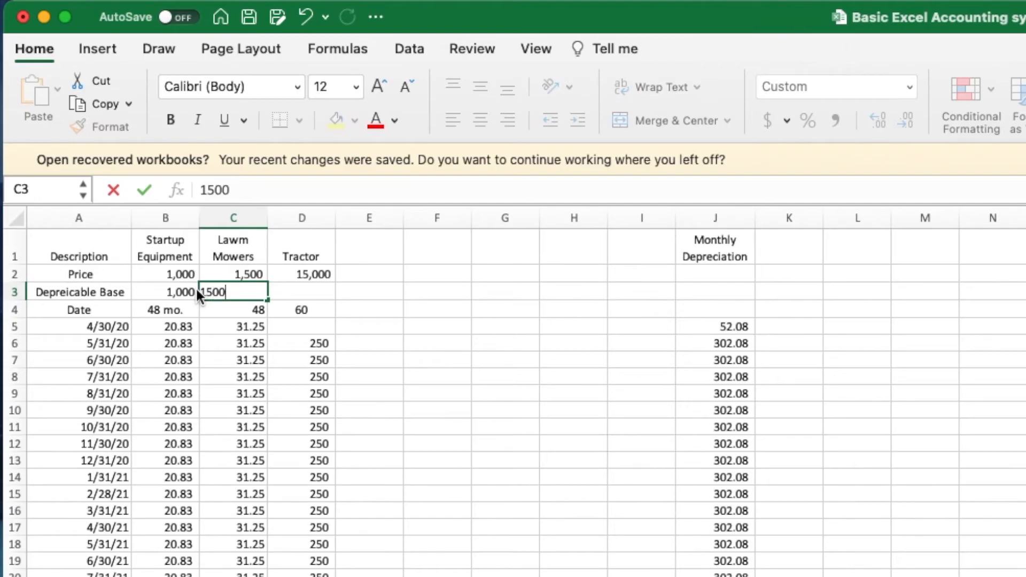
key(Tab)
text(14,000)
key(Return)
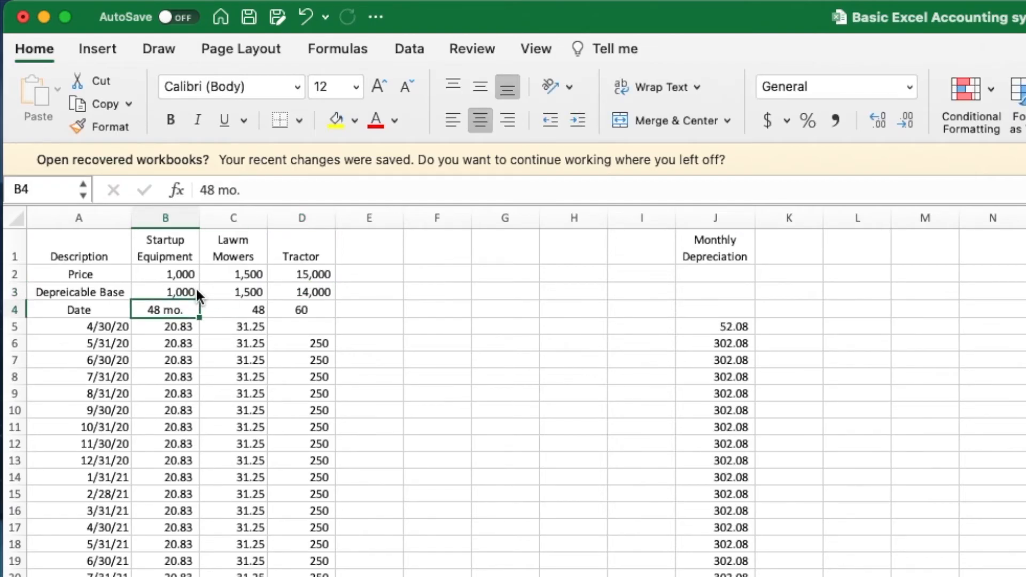
- Change the D6 tractor formula to divide the D3 depreciable base instead of the price
click(327, 310)
click(302, 342)
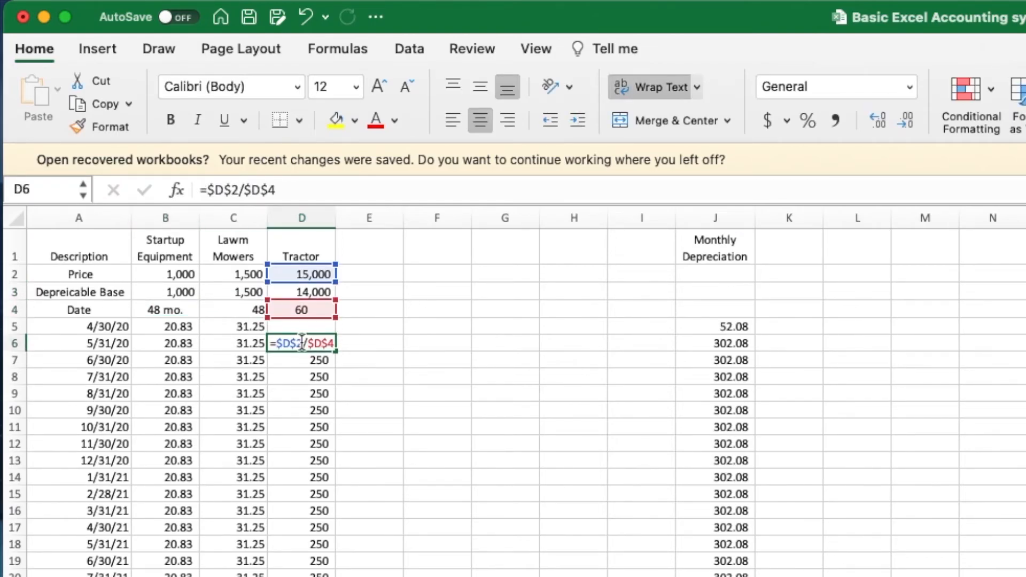
double_click(302, 343)
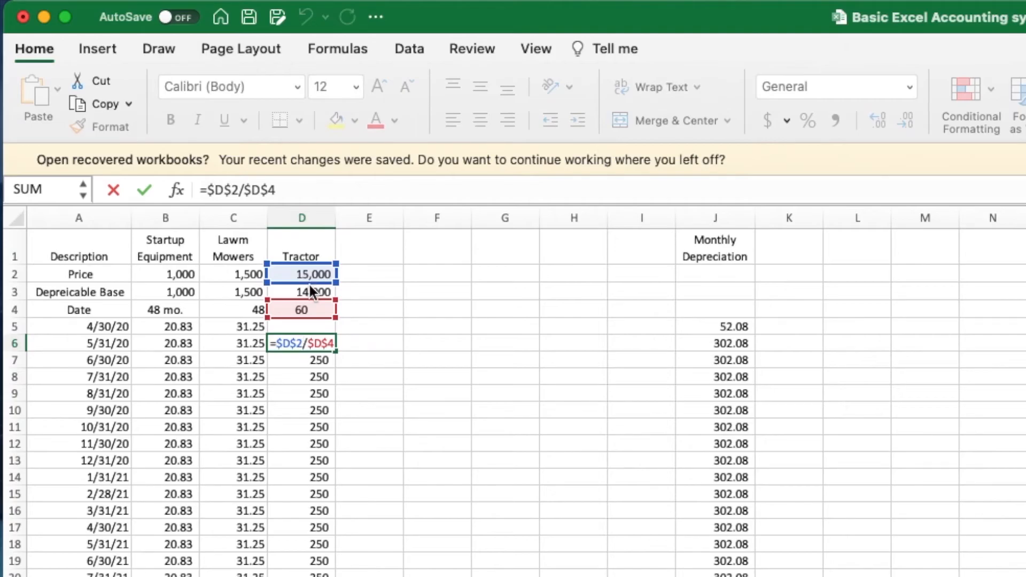
drag(310, 286, 309, 294)
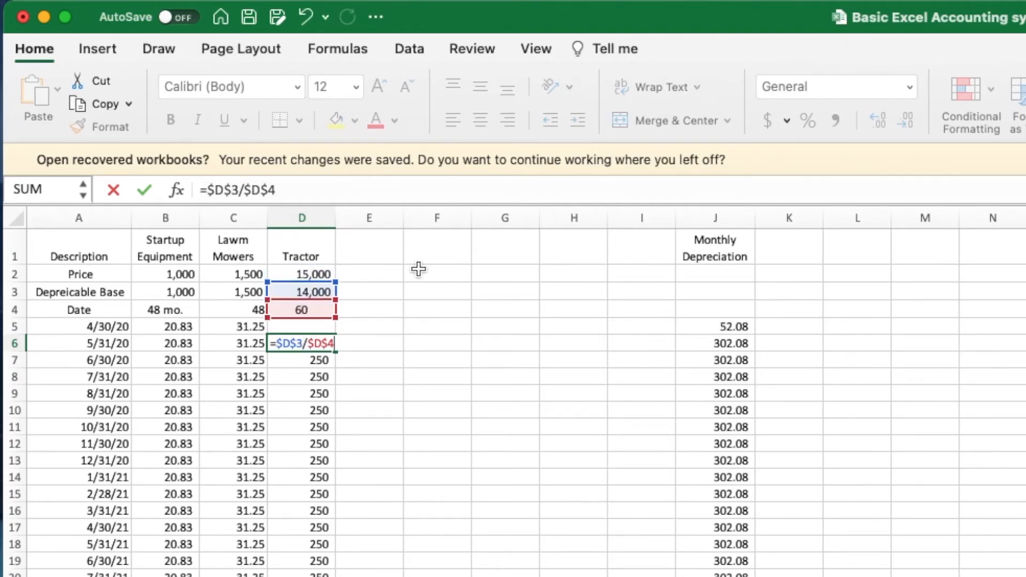
key(Return)
- Fill the revised formula down the Tractor column and select totals J5:J20
click(324, 346)
drag(338, 351, 337, 575)
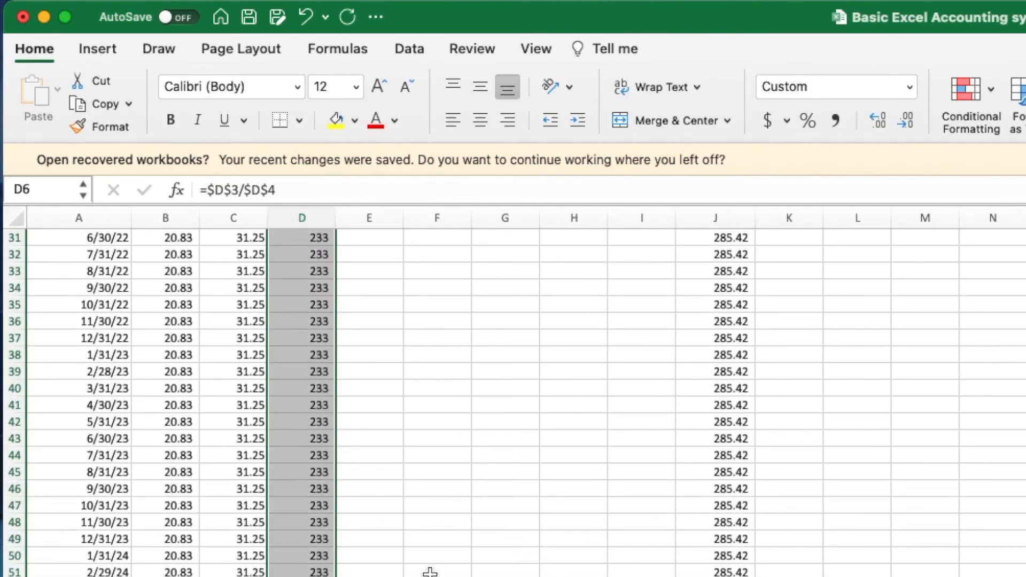
scroll(403, 405, up, 10)
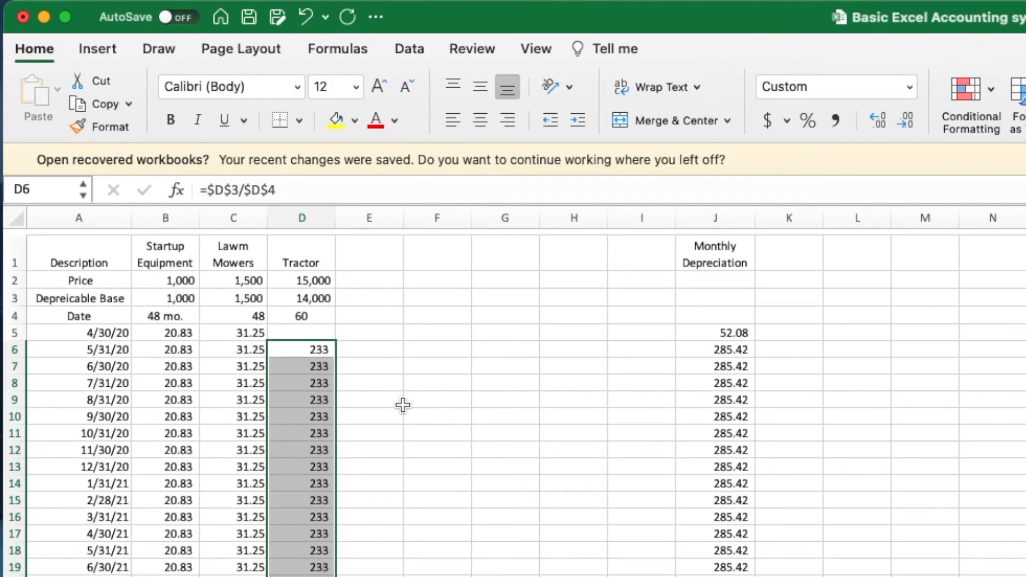
click(323, 342)
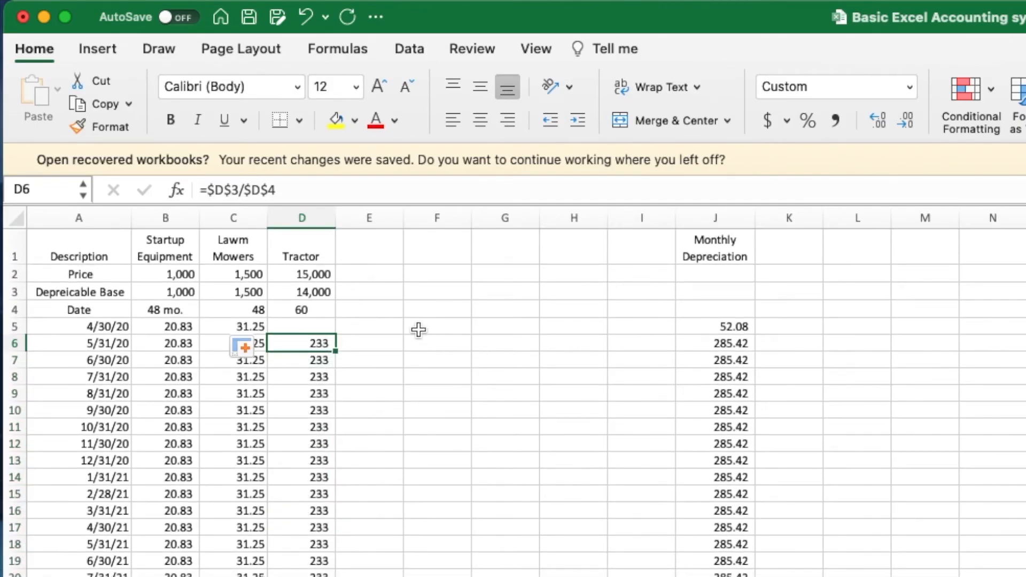
click(368, 295)
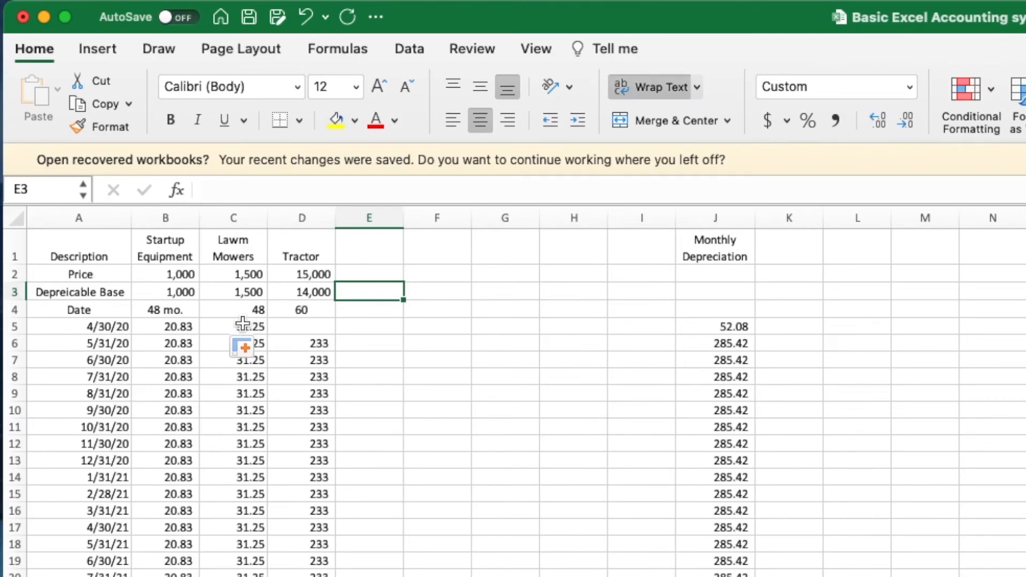
drag(728, 327, 731, 575)
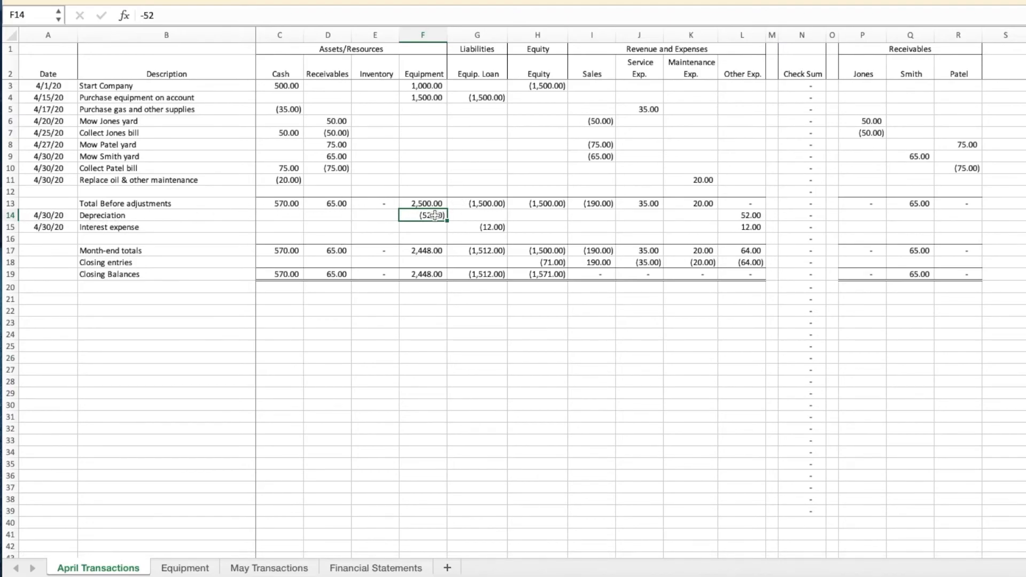
- Check the May Transactions depreciation entry in F30 against the Equipment sheet
click(288, 569)
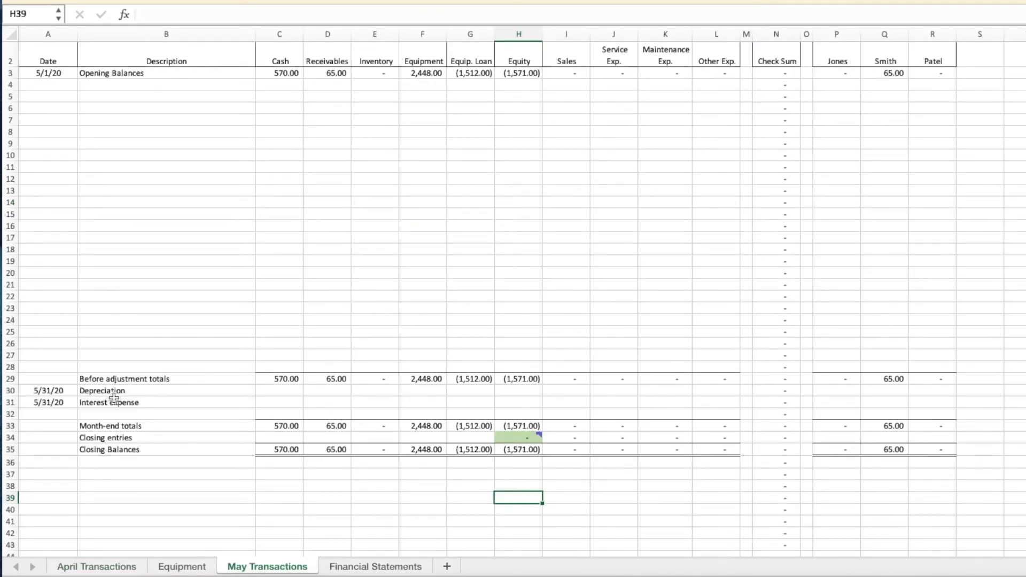
click(8, 392)
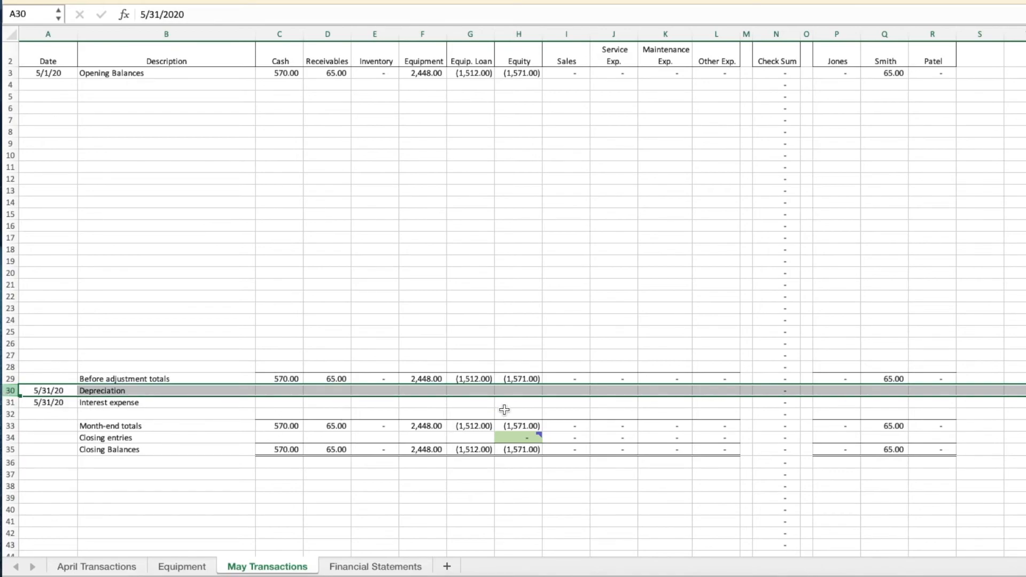
click(429, 394)
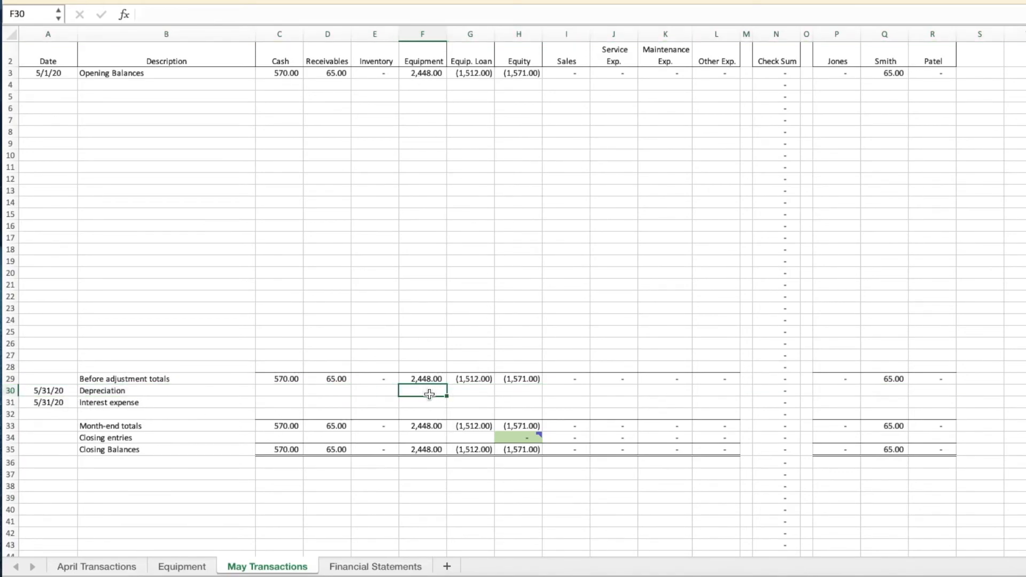
click(181, 568)
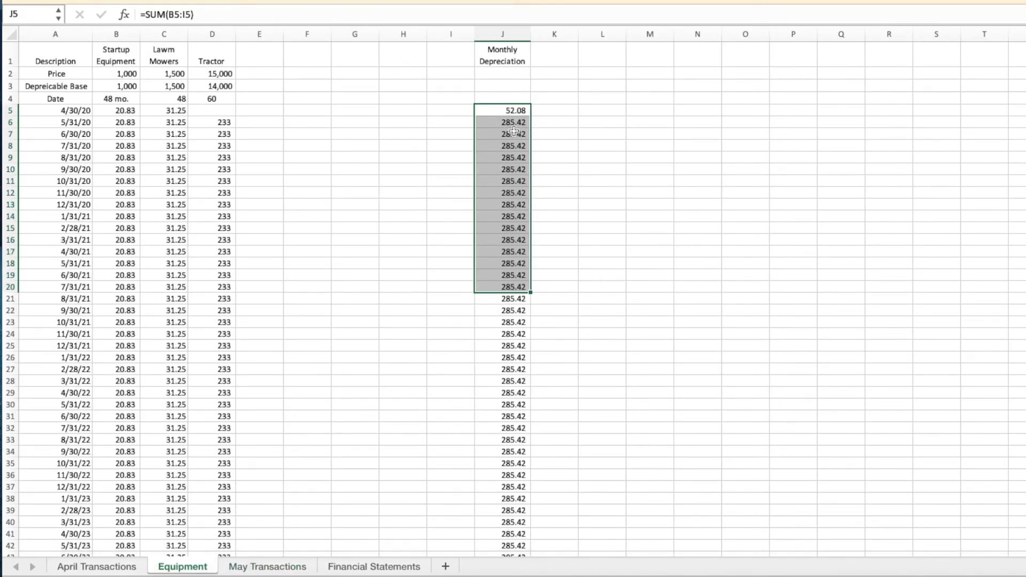
click(281, 568)
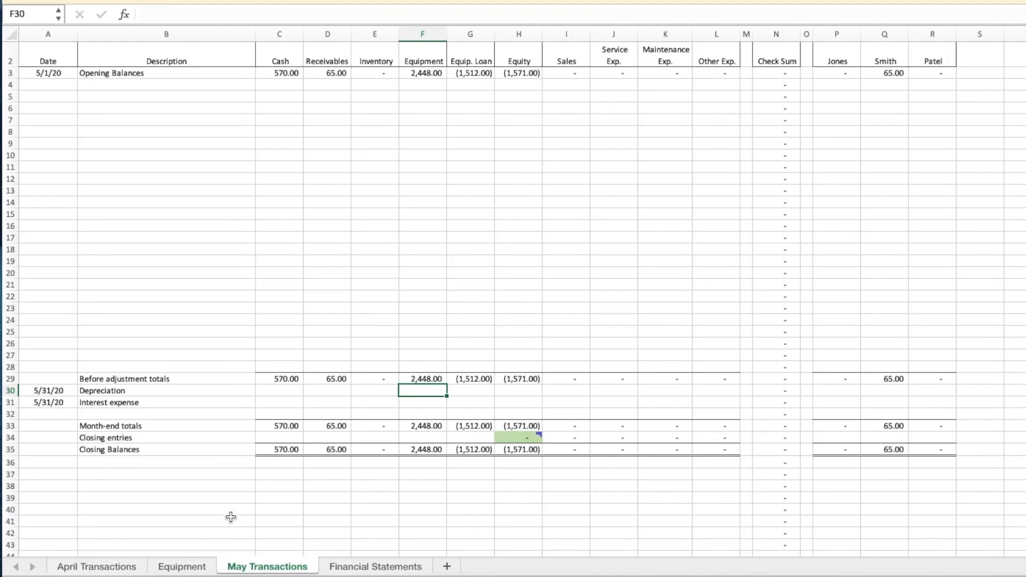
- Back on the Equipment sheet, select rows 5 through 25
click(182, 566)
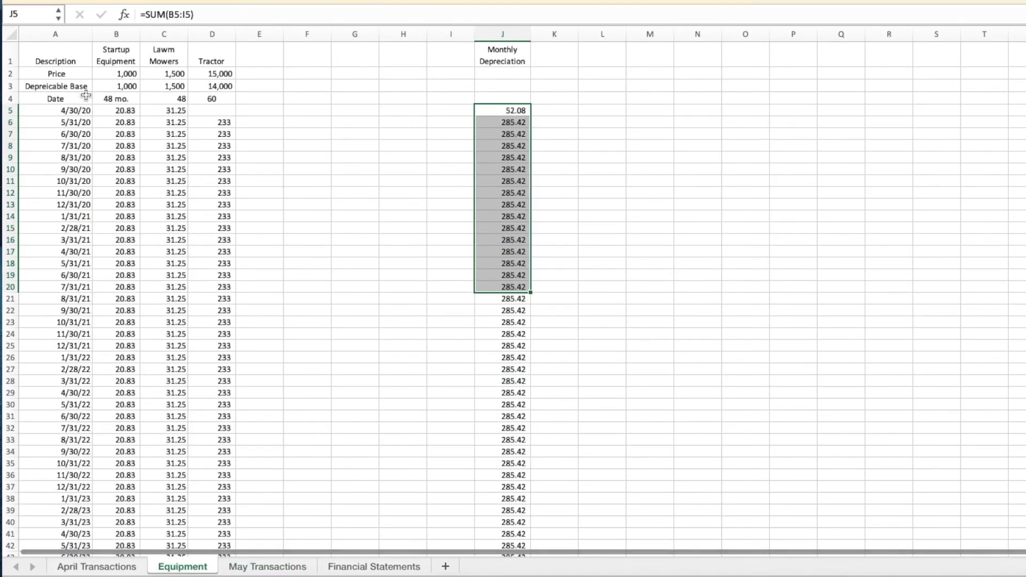
scroll(311, 146, down, 1)
scroll(312, 146, up, 1)
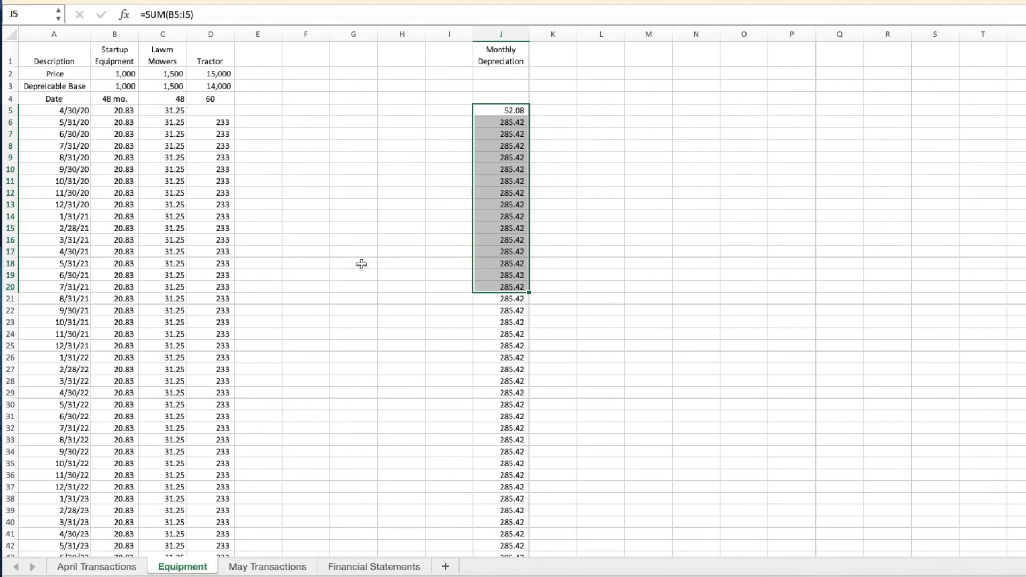
drag(11, 110, 35, 342)
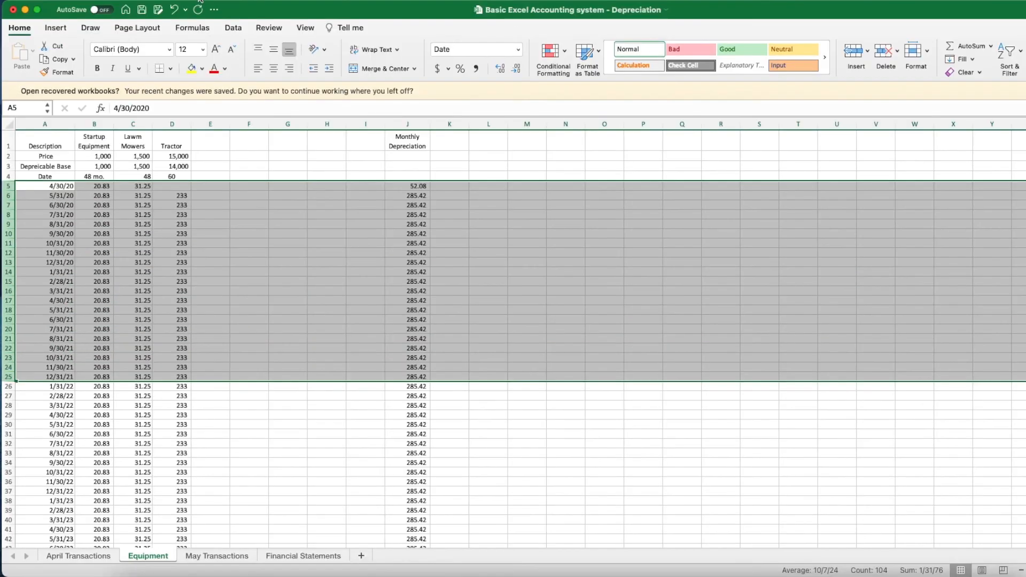
- Unhide any hidden rows within rows 5–25, then go to April Transactions
click(200, 0)
mouse_move(197, 24)
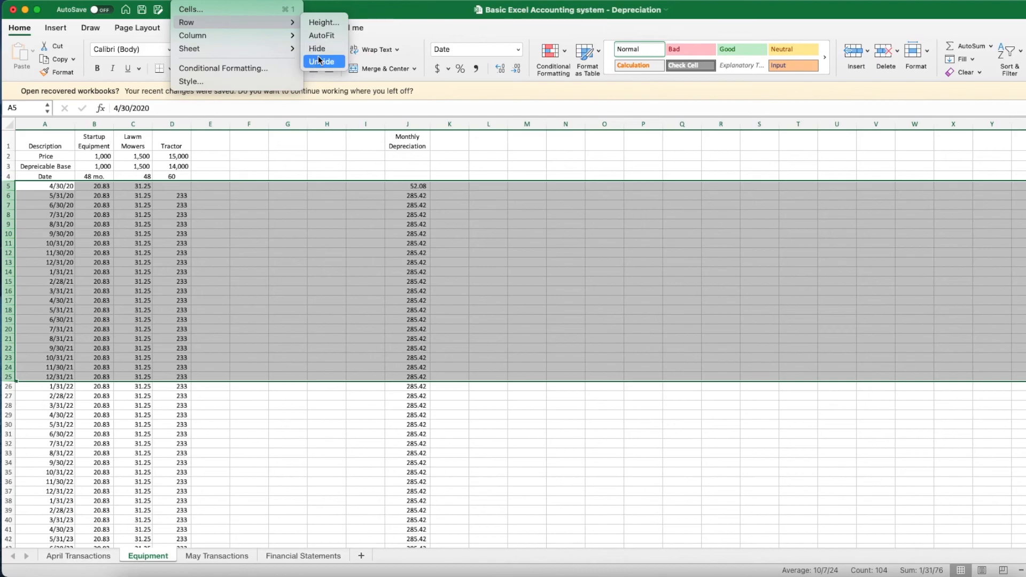
click(270, 348)
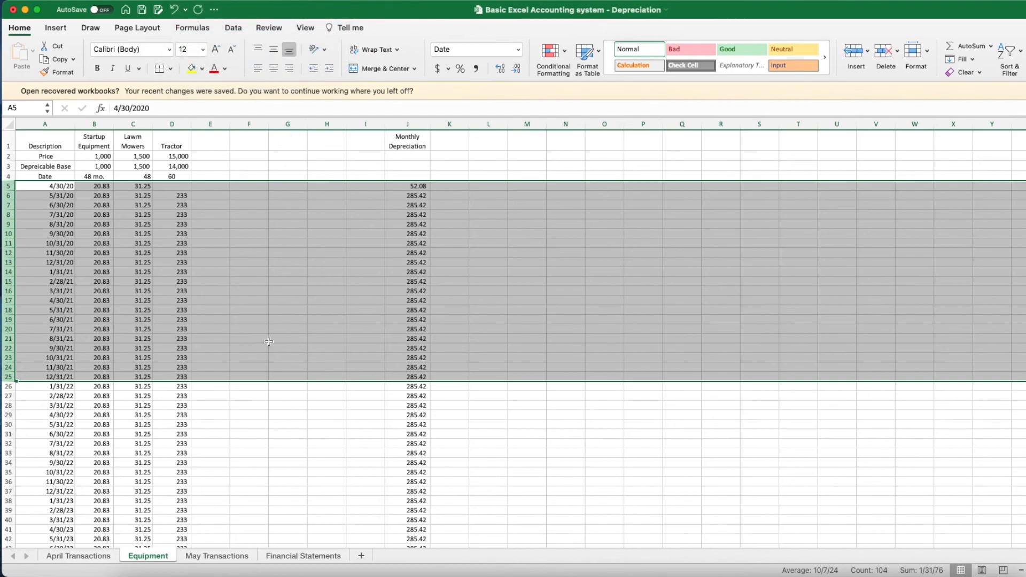
click(270, 318)
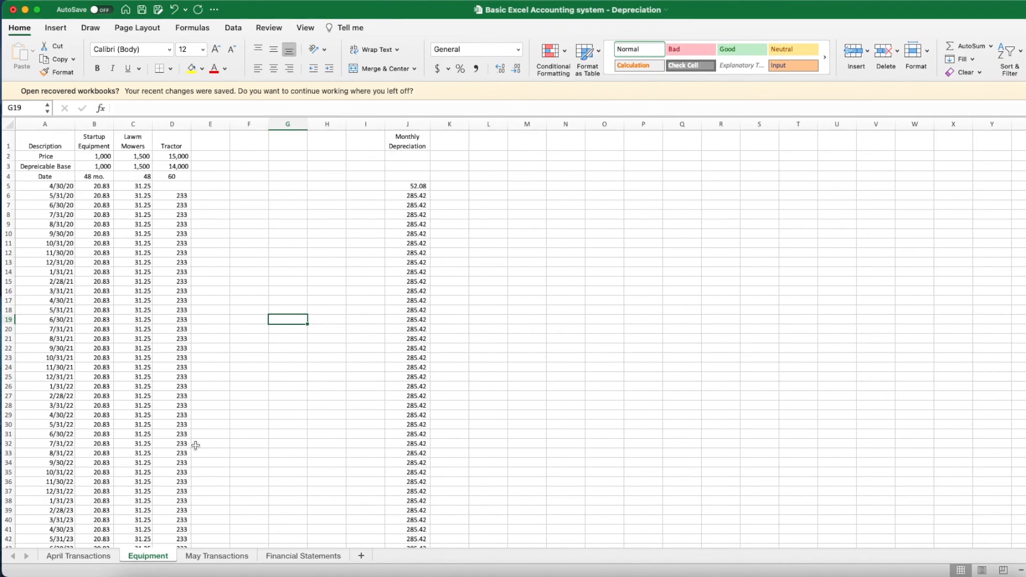
click(84, 556)
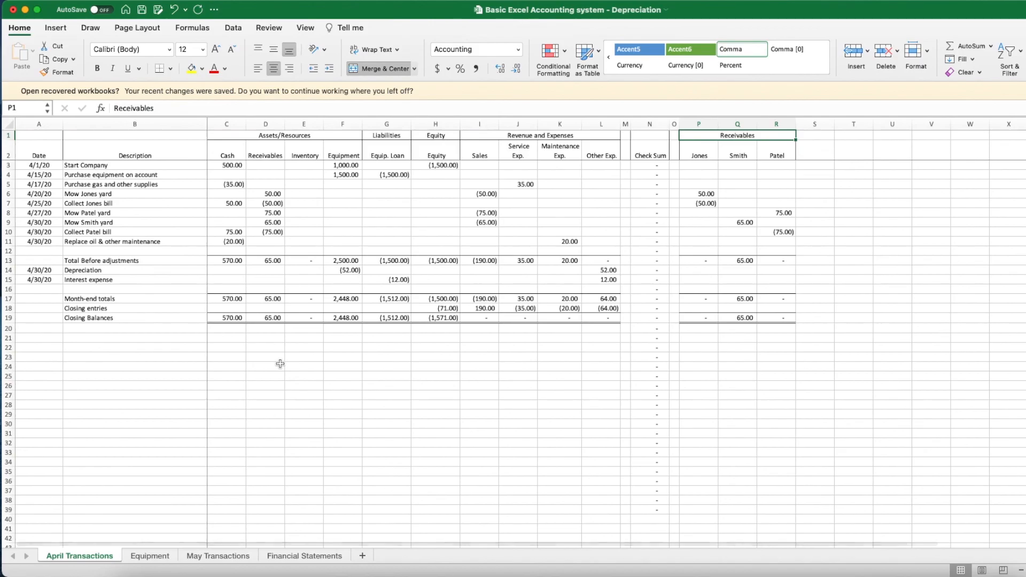